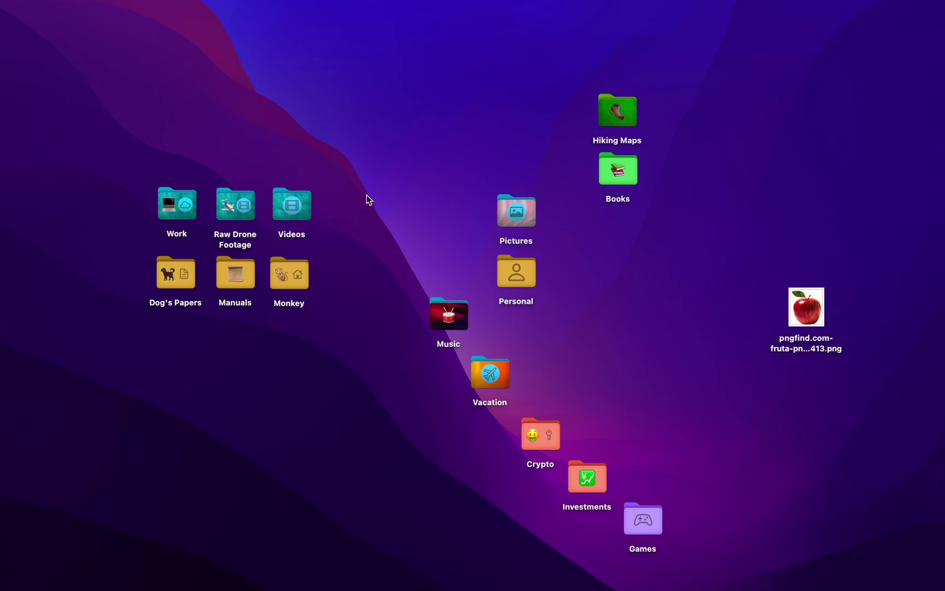
Create a desktop folder named 'New folder' and open its Get Info window
right_click(728, 94)
left_click(745, 102)
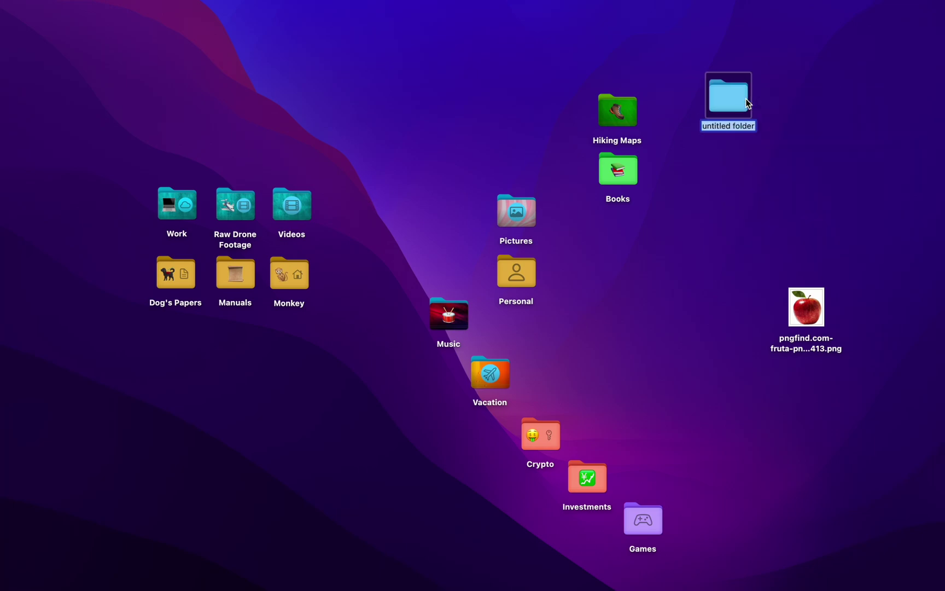
type("New f")
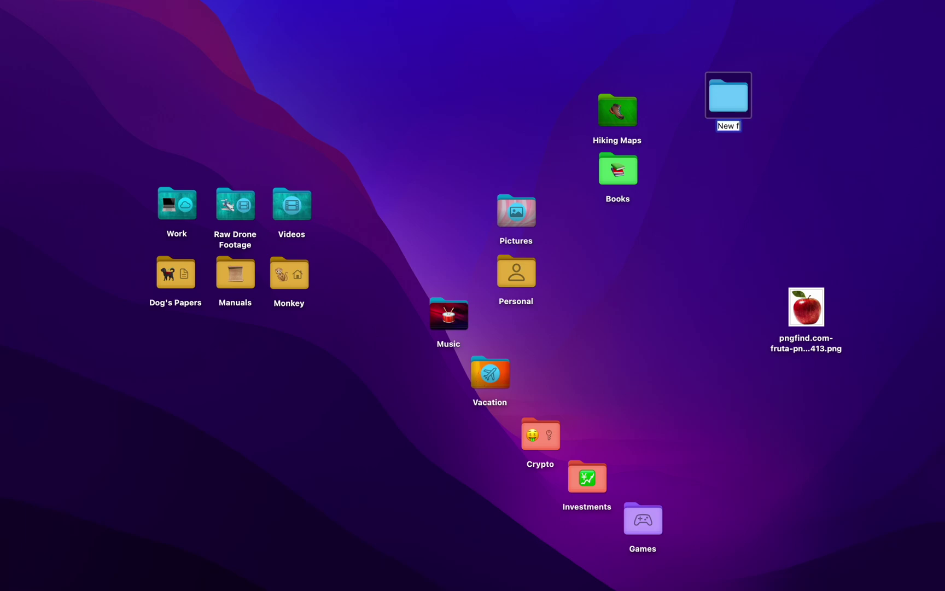
type("older")
key("Return")
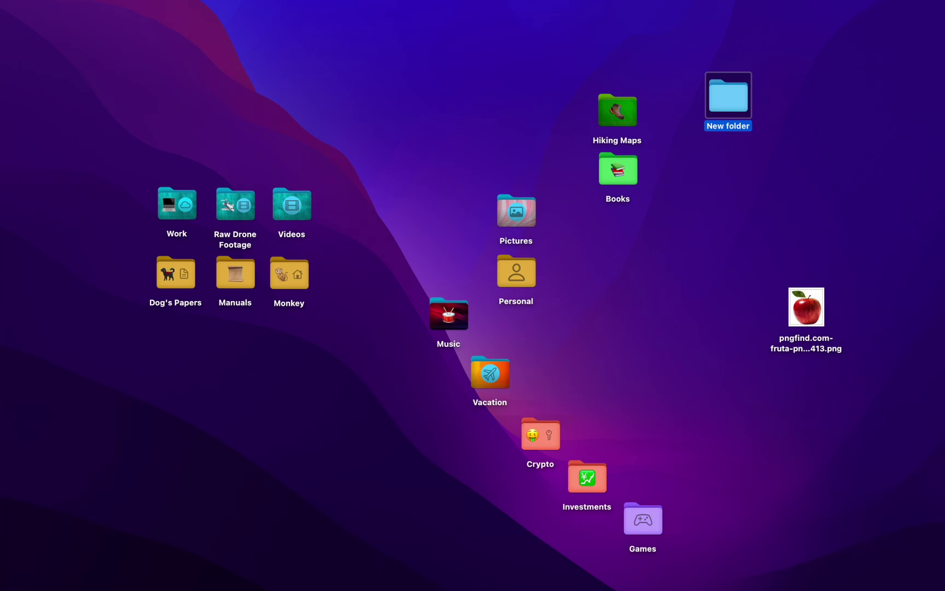
right_click(727, 90)
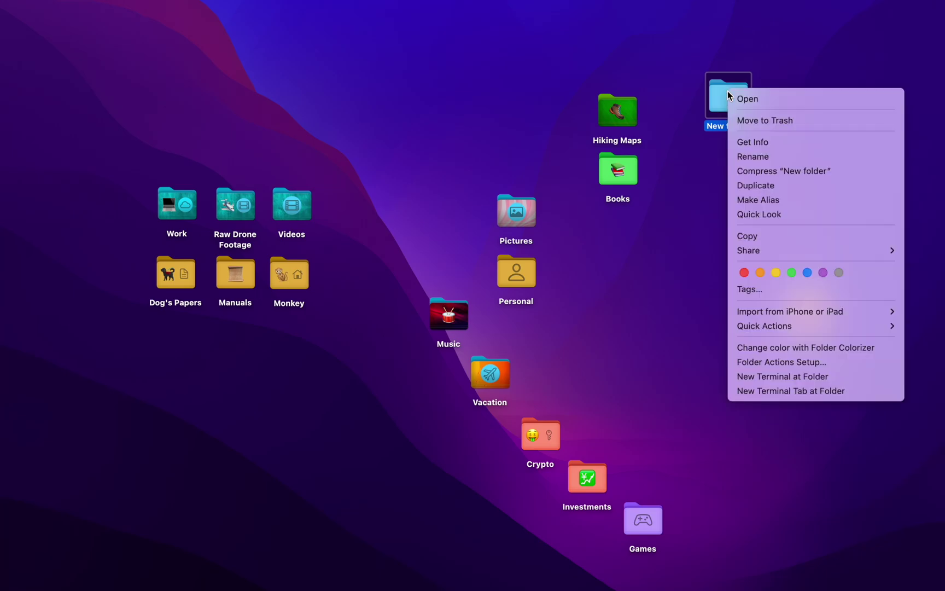
left_click(751, 142)
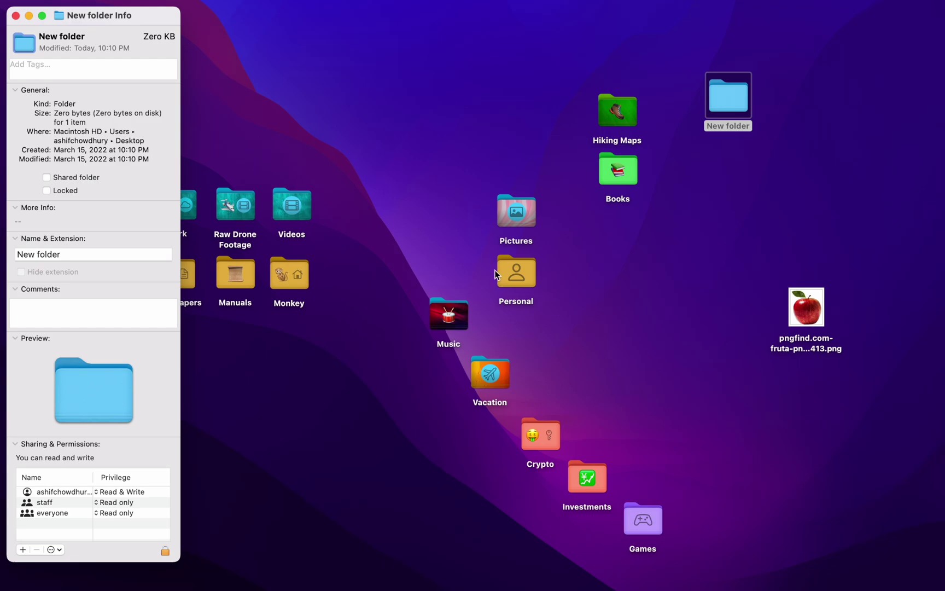
Make the red apple picture New folder's icon and move the folder lower on the desktop
left_click_drag(802, 319, 23, 48)
left_click(279, 107)
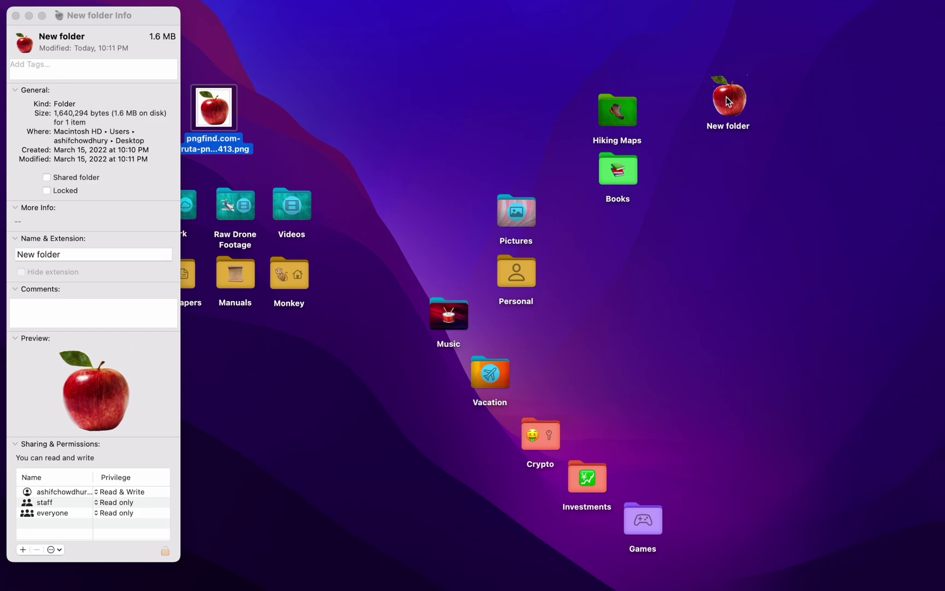
left_click_drag(728, 98, 733, 215)
key("super+w")
left_click(305, 79)
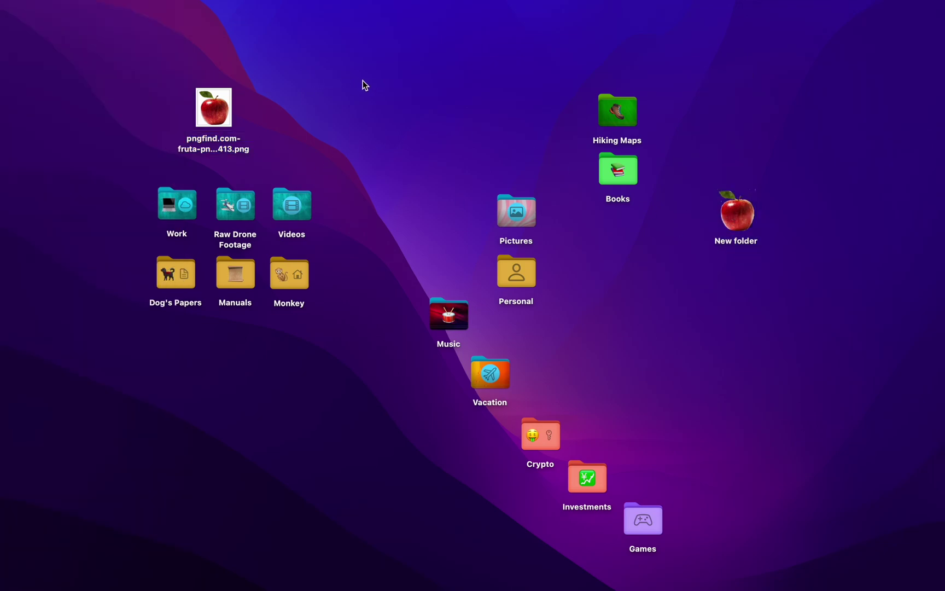
Move the apple PNG file from the desktop to the Trash
left_click_drag(328, 80, 177, 118)
right_click(234, 121)
left_click(241, 152)
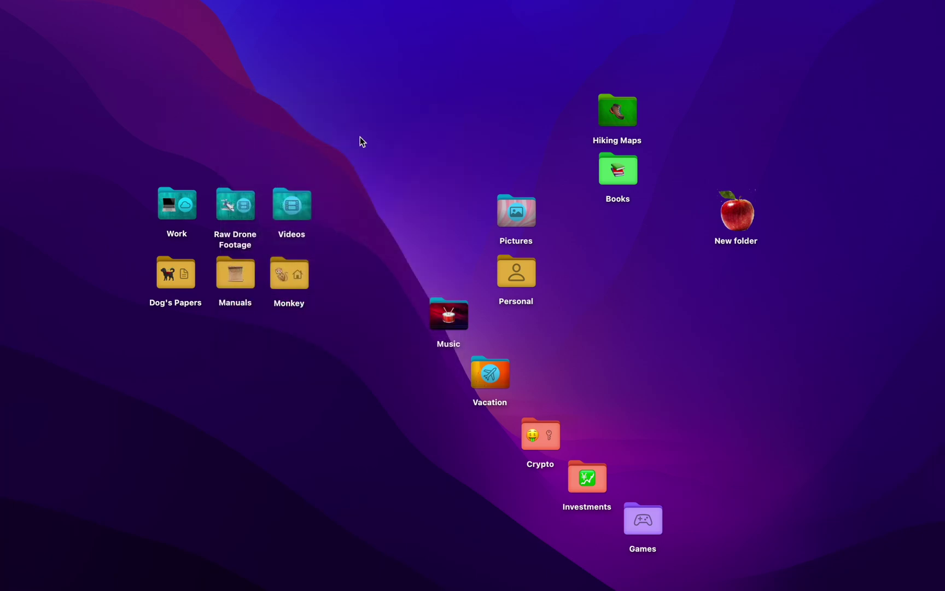
Launch Folder Colorizer through Spotlight by searching 'folder'
key("super+space")
type("folder")
key("Return")
Create another desktop folder above the Work folder and name it 'Dog Mail'
right_click(233, 75)
left_click(245, 82)
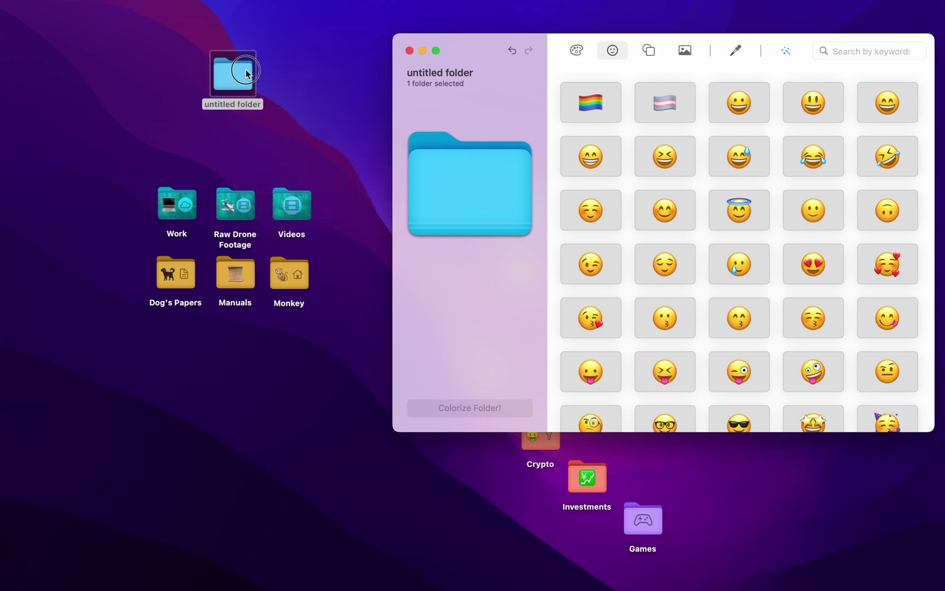
left_click_drag(235, 71, 189, 107)
left_click(181, 142)
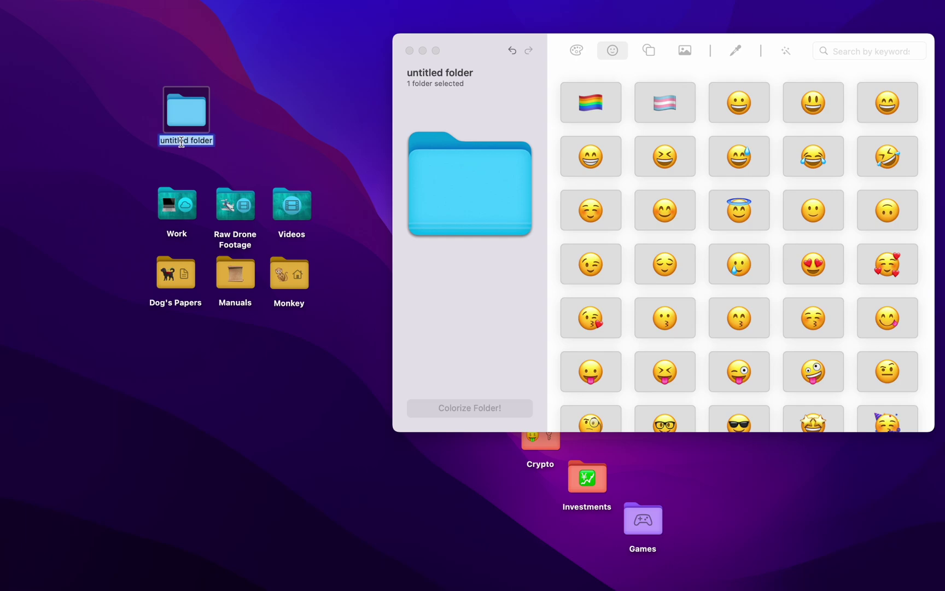
type("Dog")
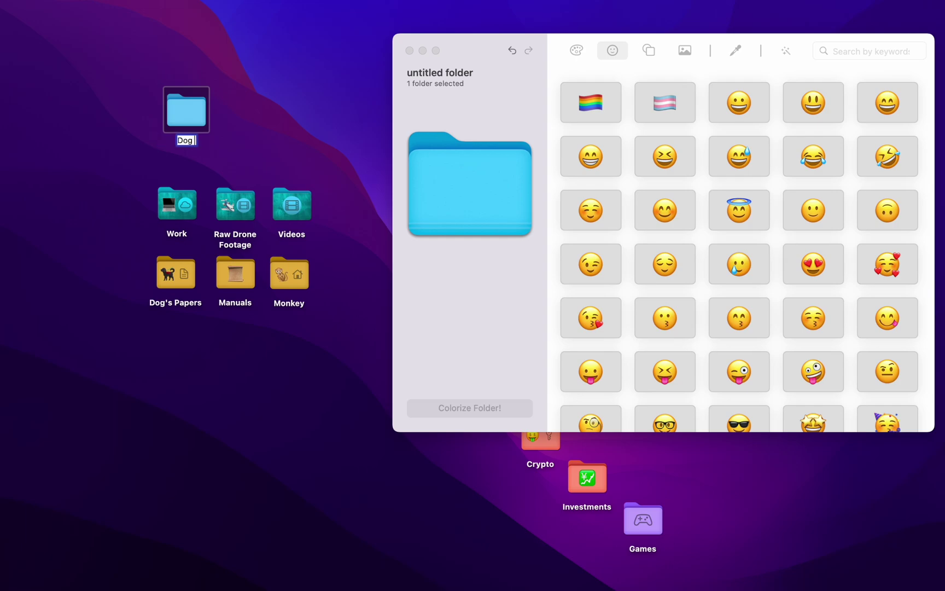
type(" Mail")
key("Return")
Load Dog Mail into Folder Colorizer and show the colour swatches
left_click_drag(180, 102, 444, 175)
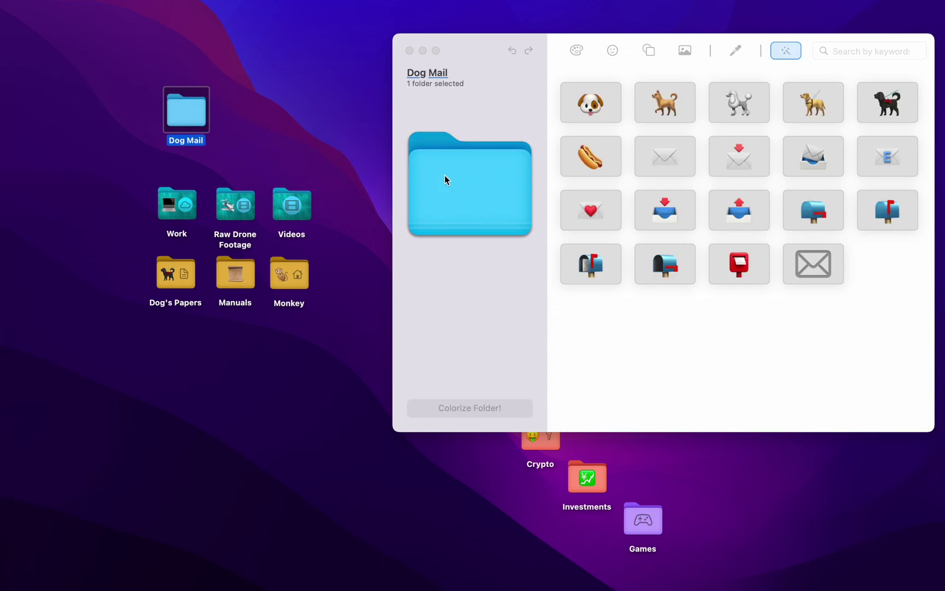
left_click(764, 44)
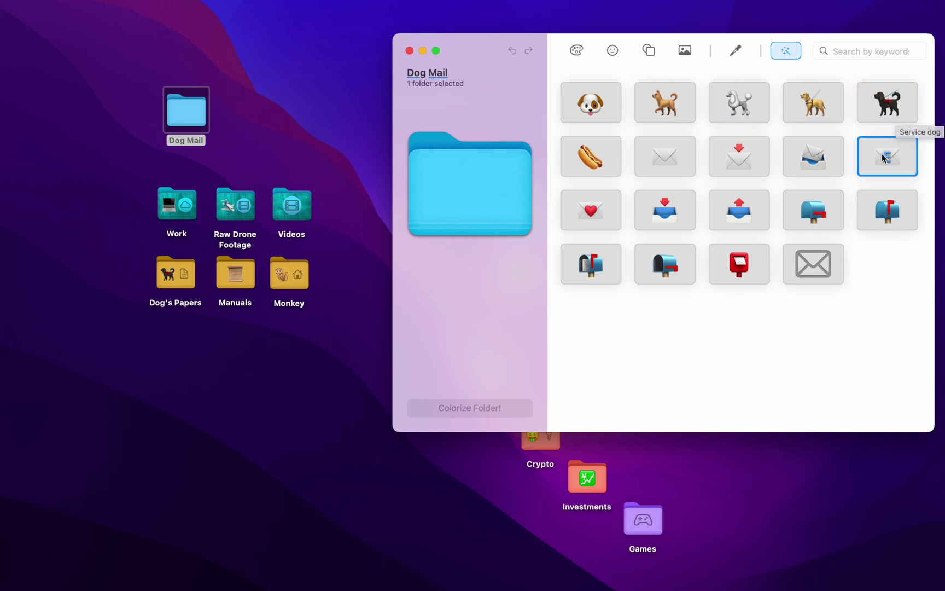
left_click(854, 317)
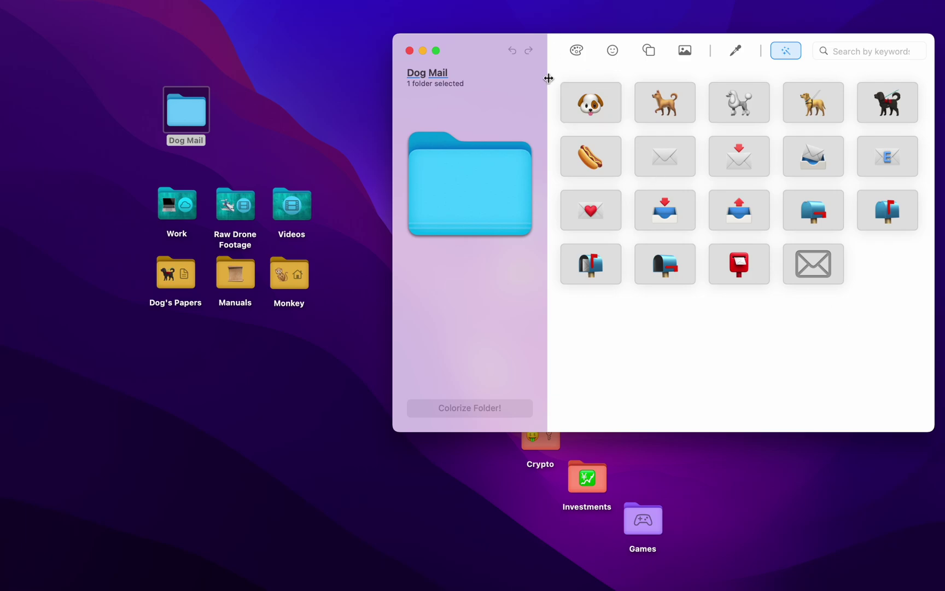
left_click(566, 54)
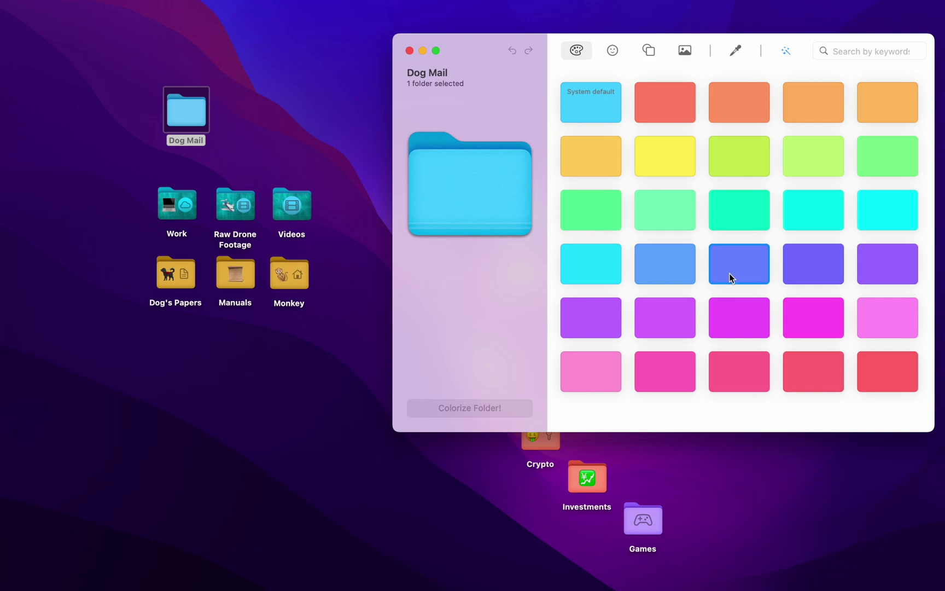
After previewing Malibu and Rajah, apply Salmon #FB8E74 to Dog Mail
left_click(671, 270)
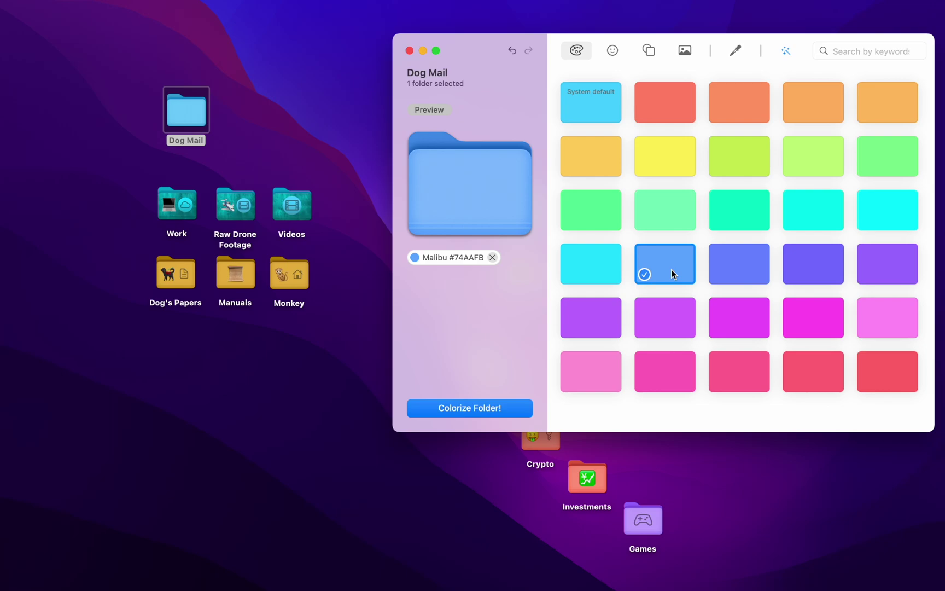
left_click(817, 103)
left_click(652, 104)
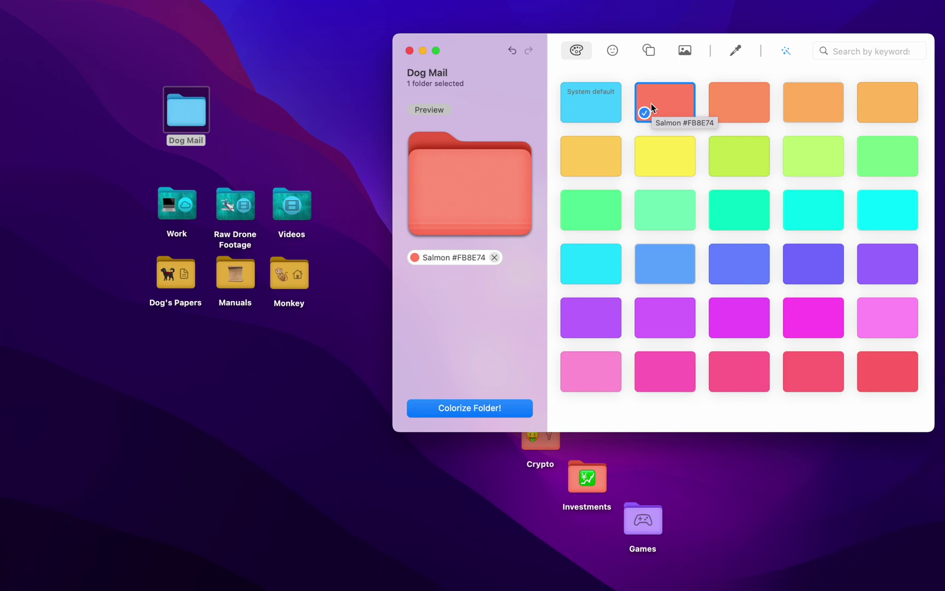
left_click(468, 407)
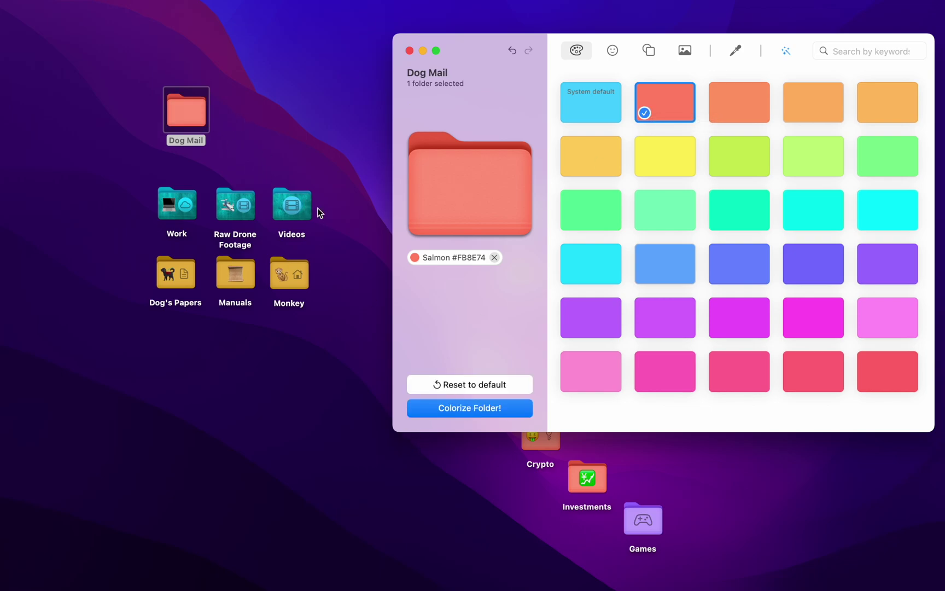
left_click(612, 51)
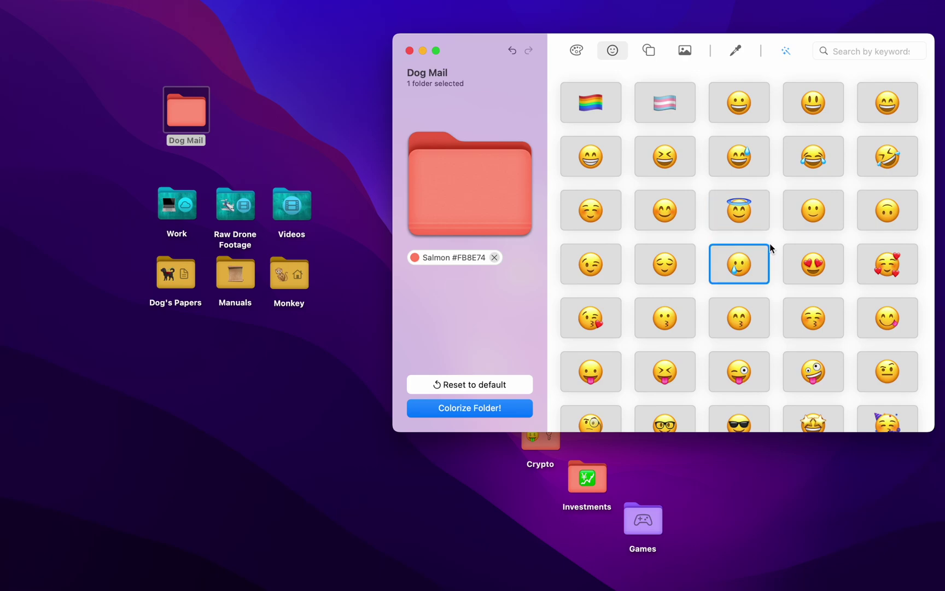
Browse the emoji gallery and try a 'thumb' emoji search, then clear it
scroll(767, 244, "down", 3)
scroll(768, 243, "down", 8)
scroll(768, 243, "down", 6)
scroll(768, 242, "down", 6)
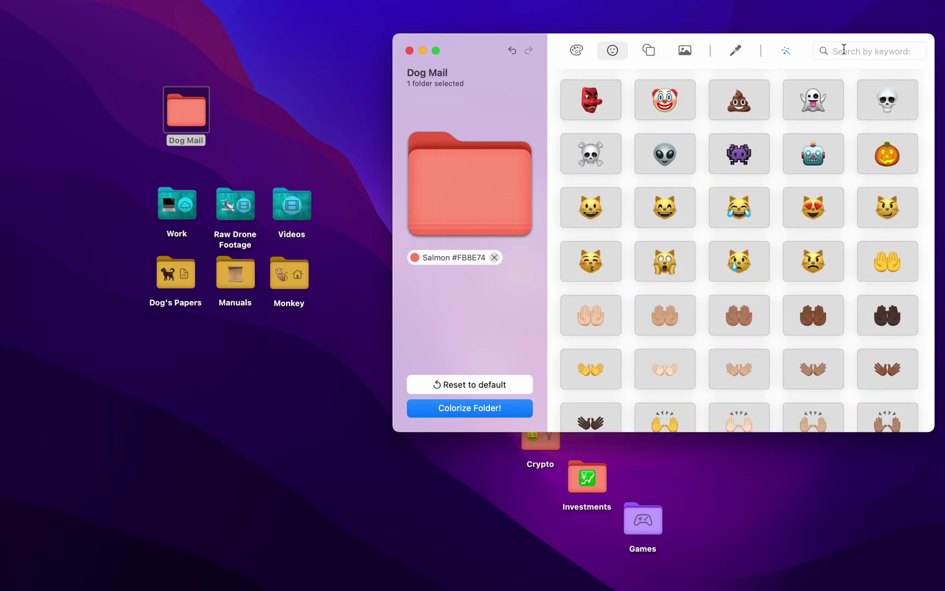
scroll(899, 110, "up", 2)
left_click_drag(930, 92, 930, 107)
left_click(885, 52)
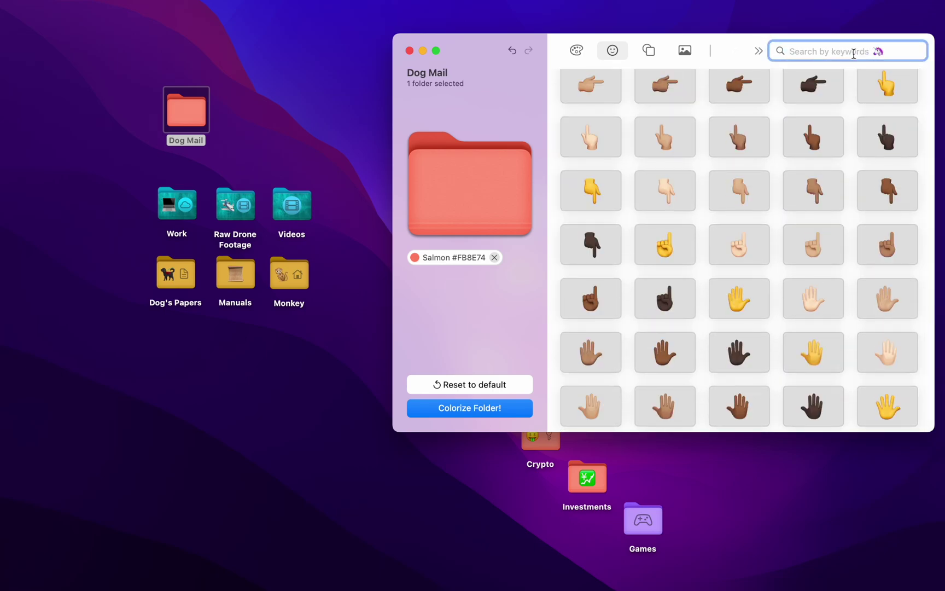
type("thumb")
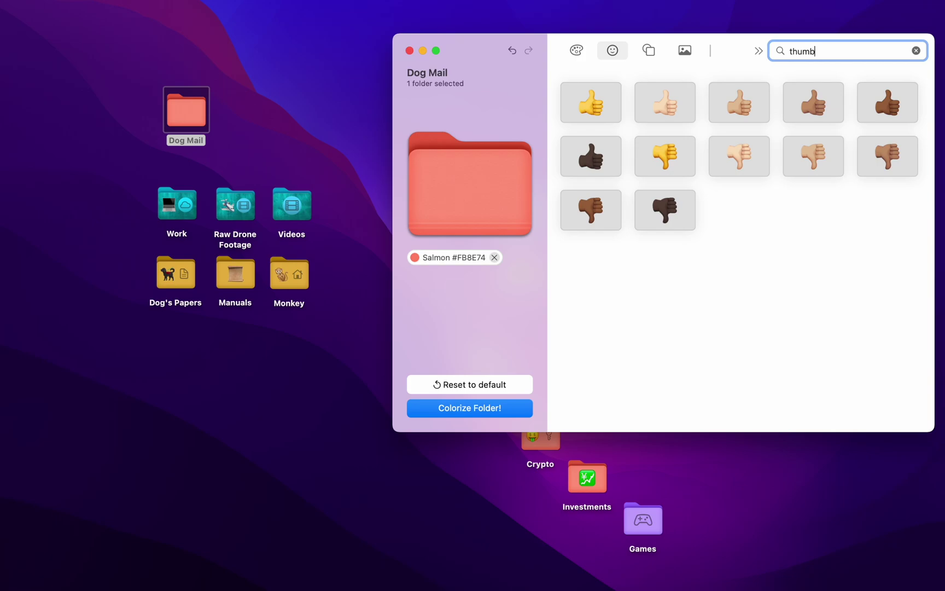
key("BackSpace")
key("BackSpace")
key("BackSpace")
key("BackSpace")
key("BackSpace")
Put the Raised hand emoji on the salmon Dog Mail folder
left_click(650, 50)
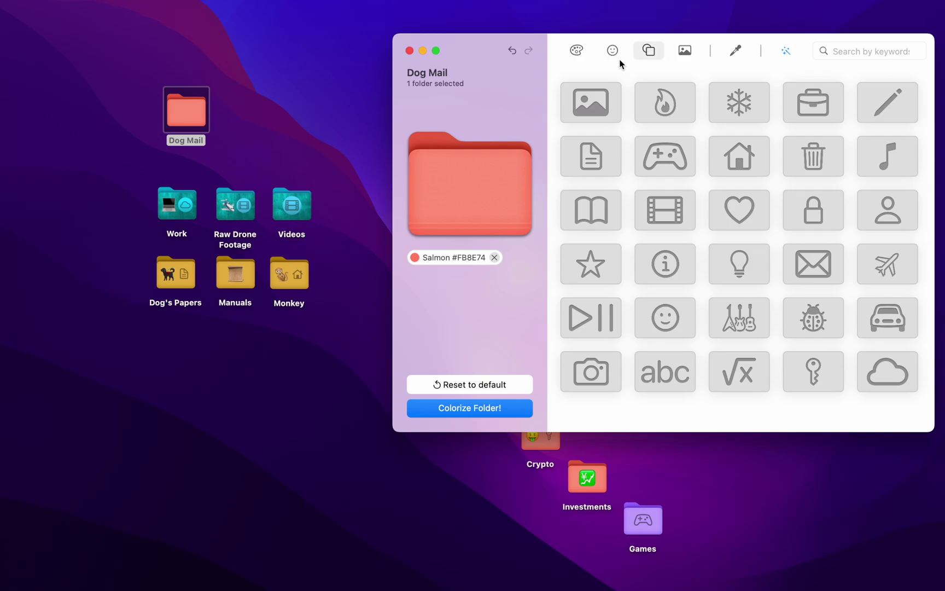
left_click(618, 57)
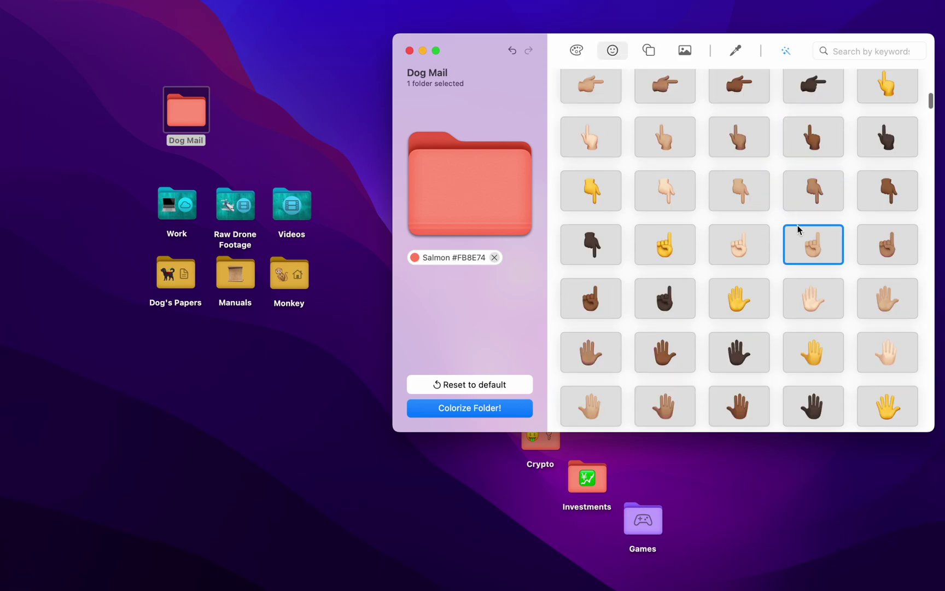
left_click(747, 290)
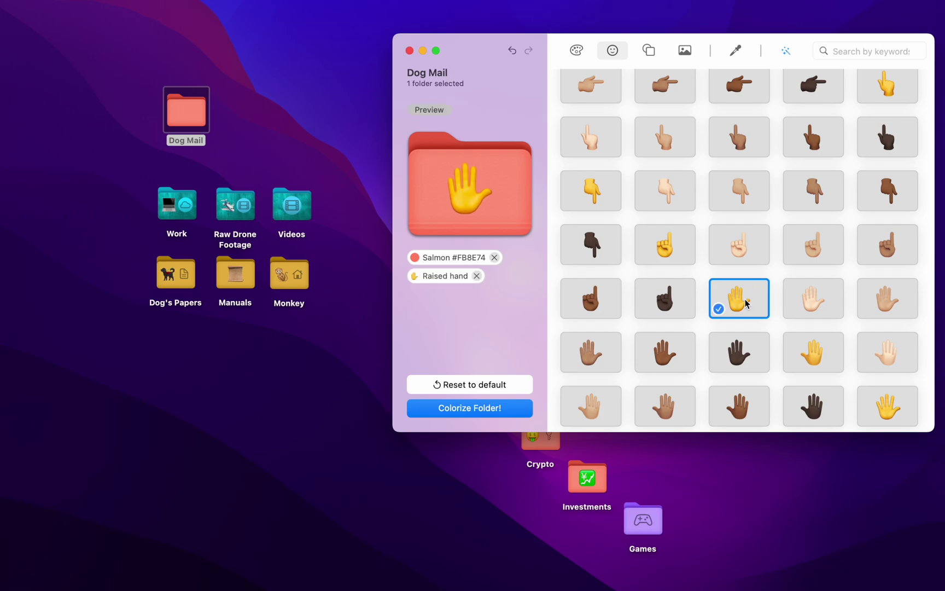
left_click(639, 54)
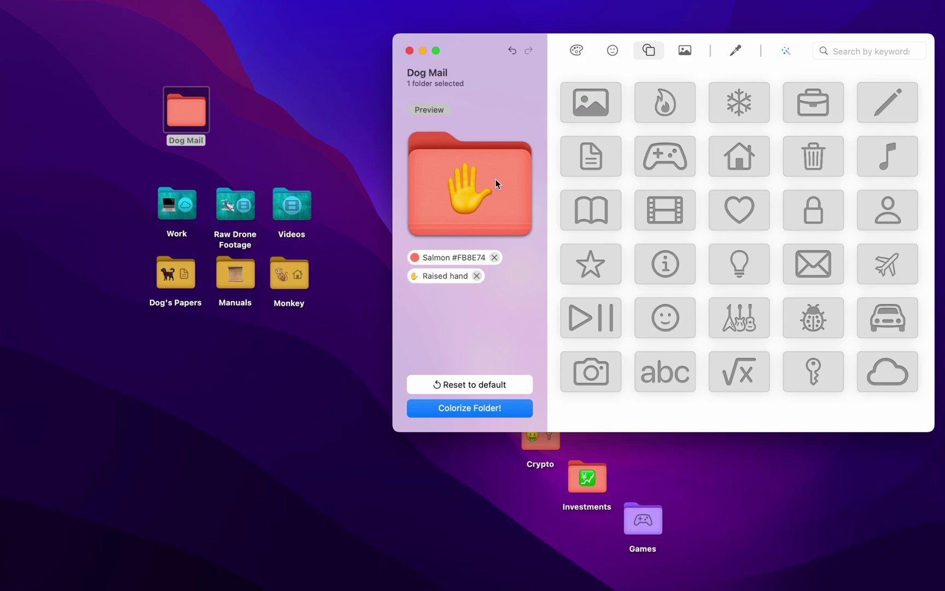
Add the Smile symbol to the Dog Mail design and show the background images
left_click(651, 324)
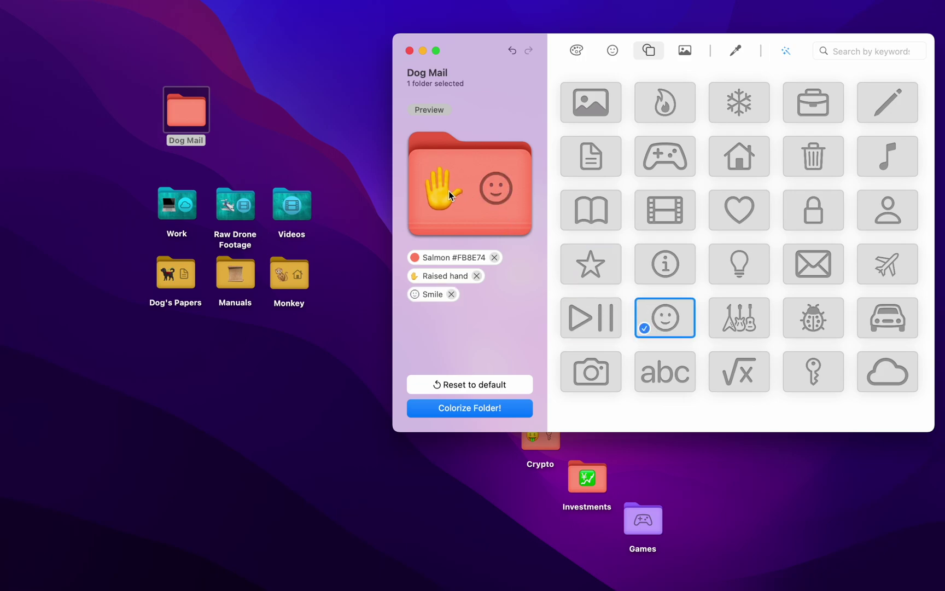
left_click(682, 53)
Move the Music folder beside Dog Mail, shifting the app window aside and back
scroll(765, 271, "down", 2)
left_click_drag(552, 43, 648, 255)
left_click_drag(451, 331, 392, 198)
left_click_drag(447, 313, 278, 110)
left_click(664, 253)
left_click_drag(647, 251, 498, 85)
scroll(620, 389, "up", 2)
Apply the dark speckled image background to Dog Mail and select it on the desktop
left_click(621, 300)
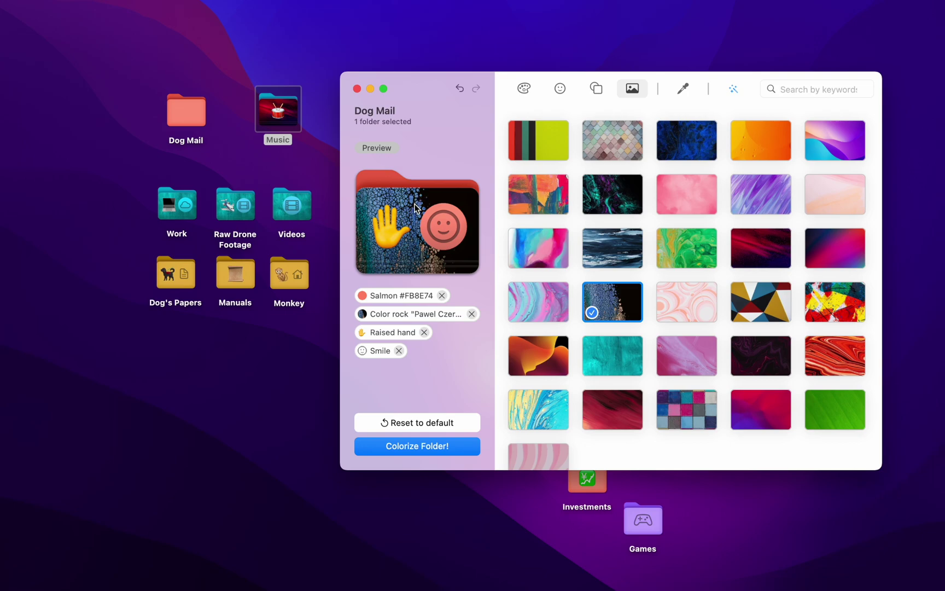
left_click(413, 449)
left_click_drag(145, 167, 215, 75)
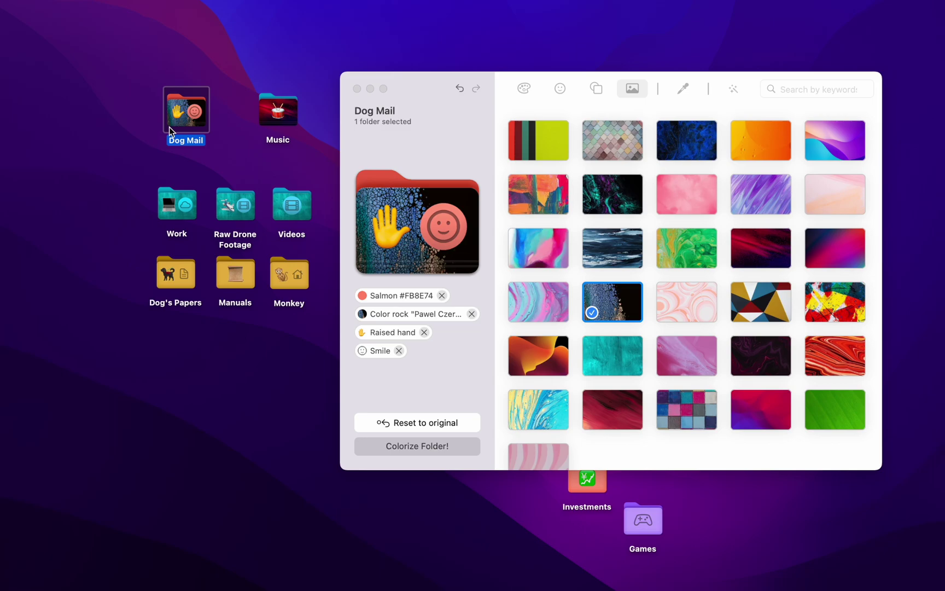
Bring Safari forward on the Folder Colorizer Product Hunt tab
mouse_move(2, 154)
left_click(32, 114)
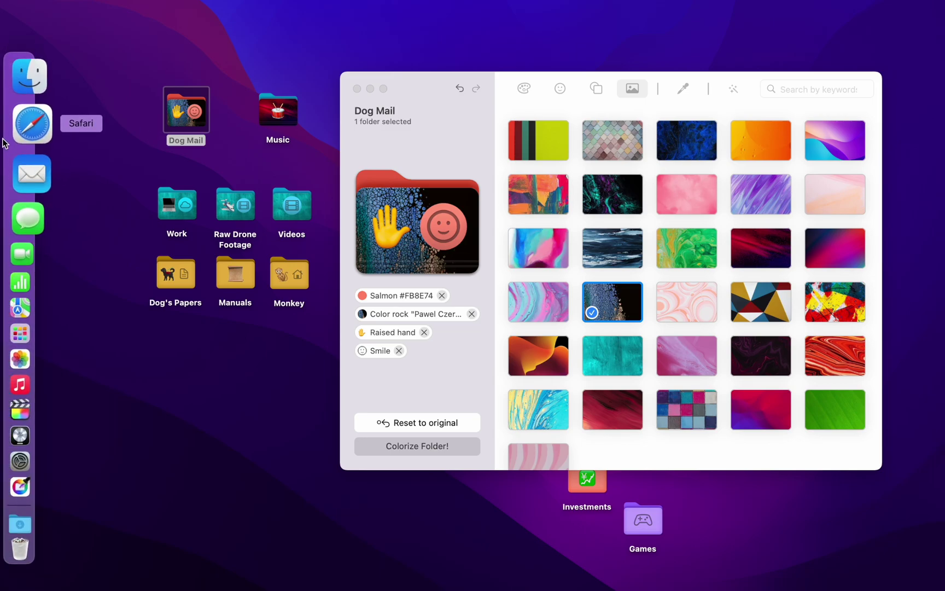
mouse_move(415, 44)
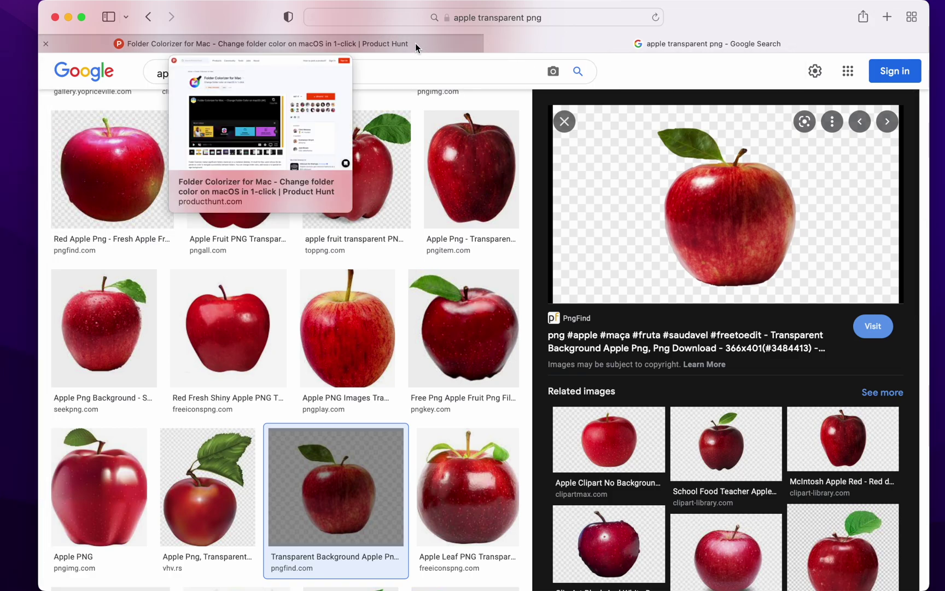
left_click(415, 43)
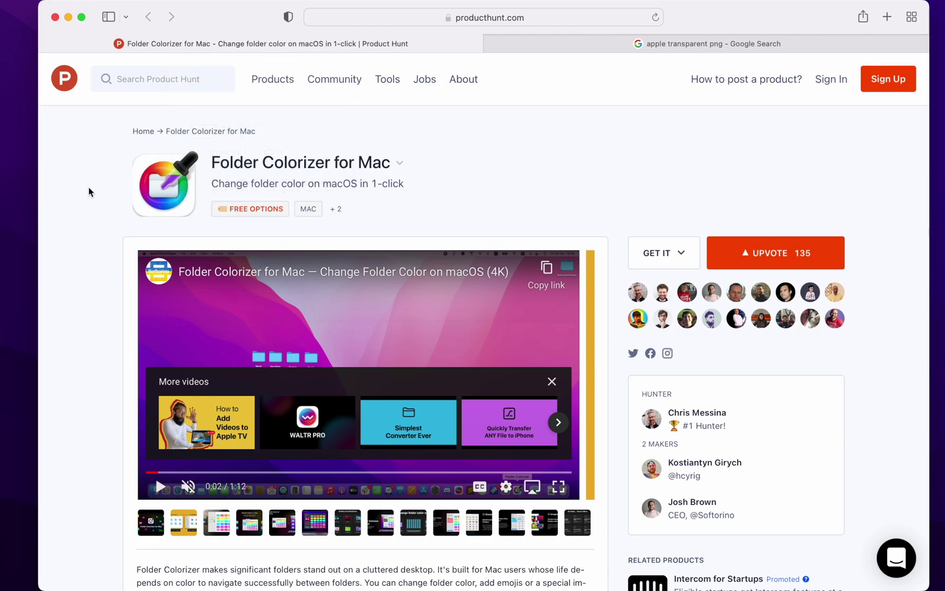
Scroll down to the discussion and highlight the '$35/year' price in a comment
scroll(82, 226, "down", 3)
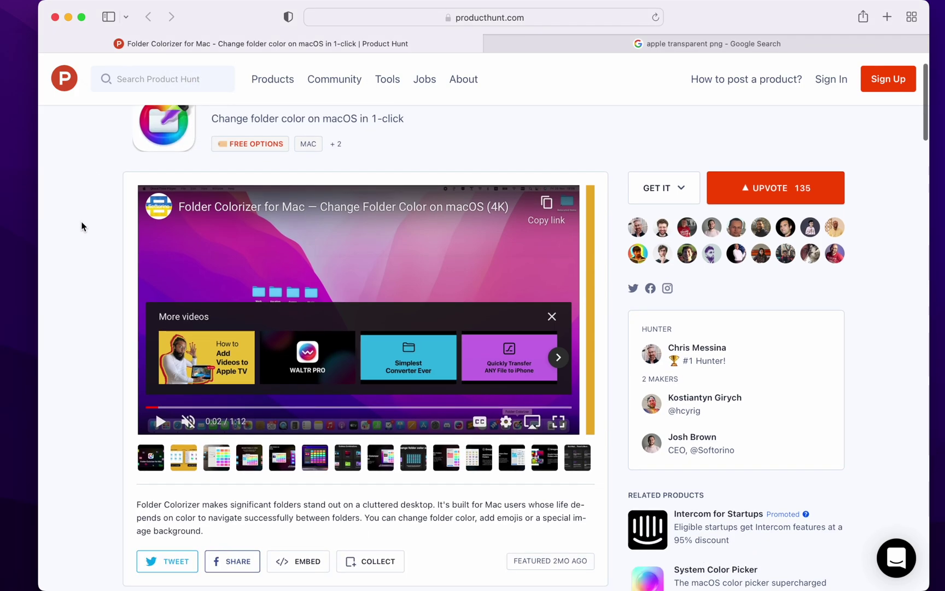
scroll(82, 226, "down", 6)
scroll(82, 226, "down", 6)
scroll(82, 226, "down", 4)
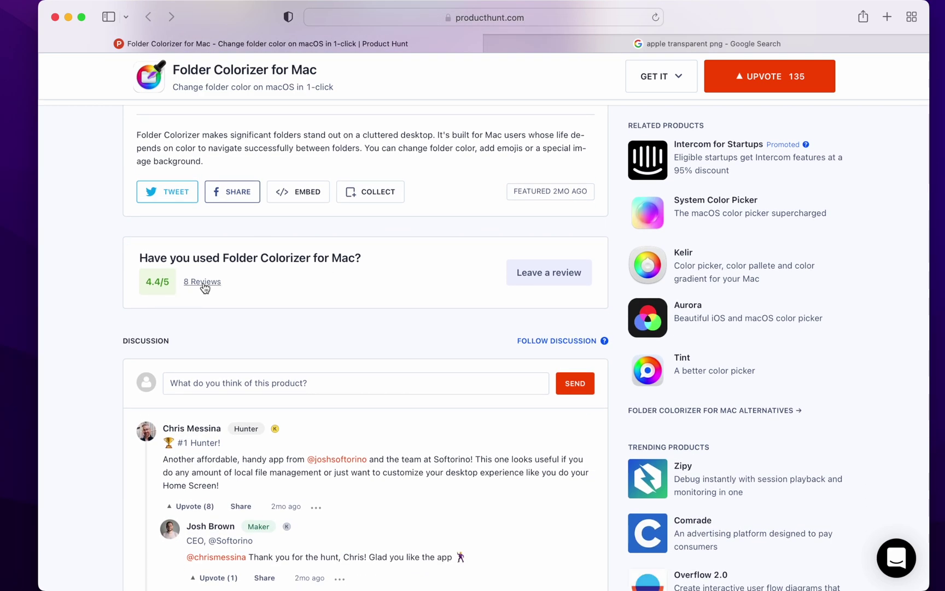
scroll(63, 291, "down", 3)
scroll(63, 291, "down", 5)
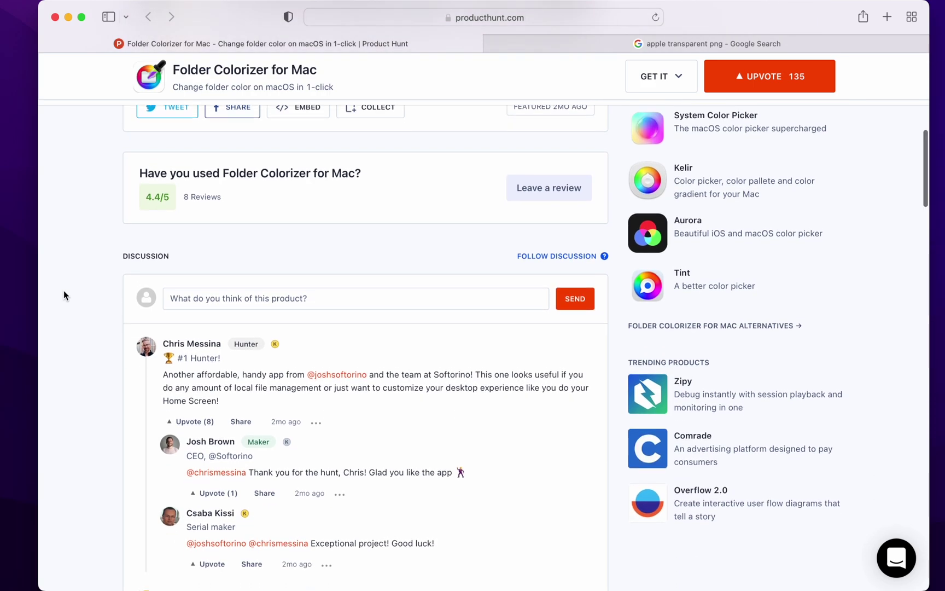
scroll(64, 296, "down", 5)
scroll(64, 295, "down", 5)
scroll(64, 296, "down", 1)
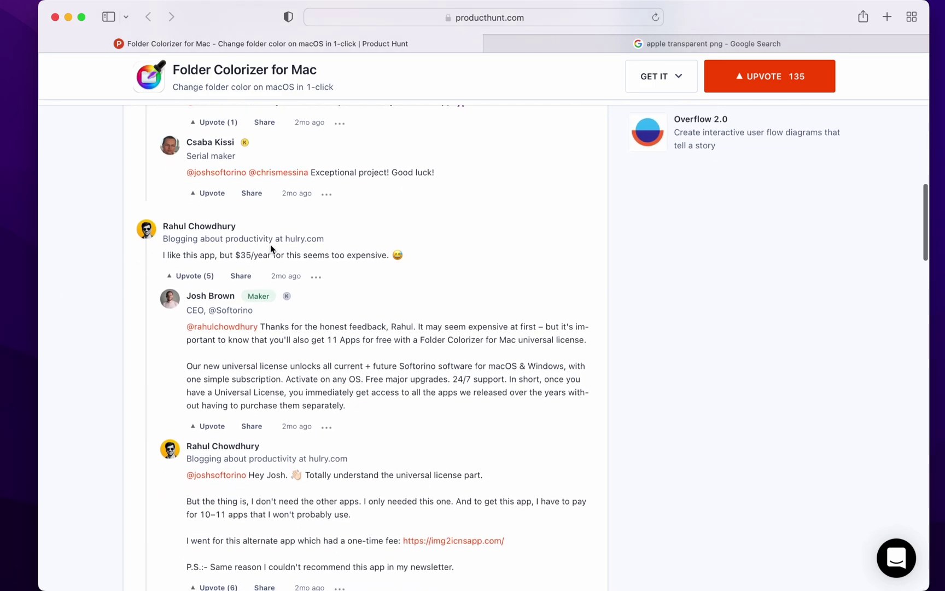
left_click_drag(239, 252, 267, 252)
left_click(108, 263)
Scroll back up to the top of the Product Hunt page
scroll(108, 268, "up", 10)
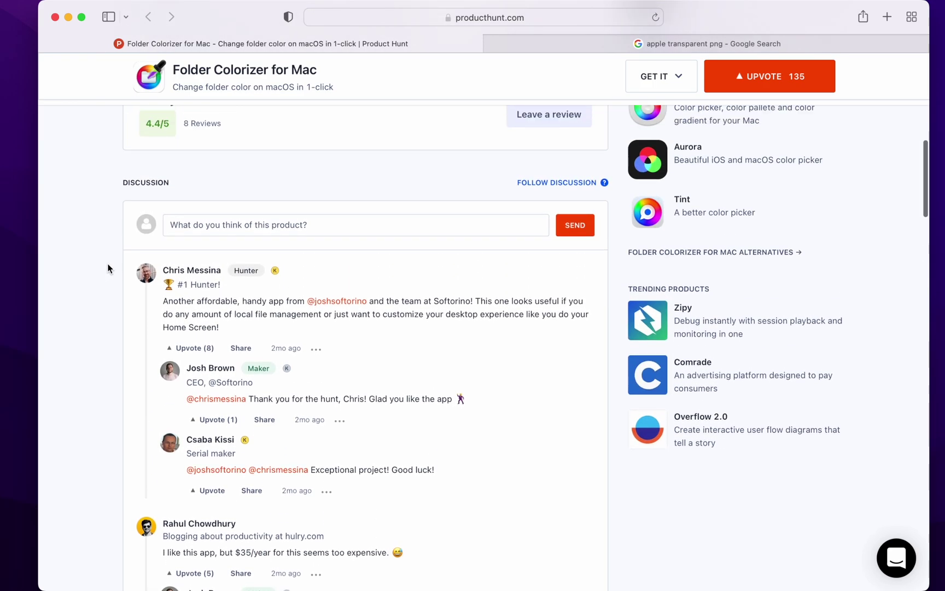
scroll(108, 263, "up", 5)
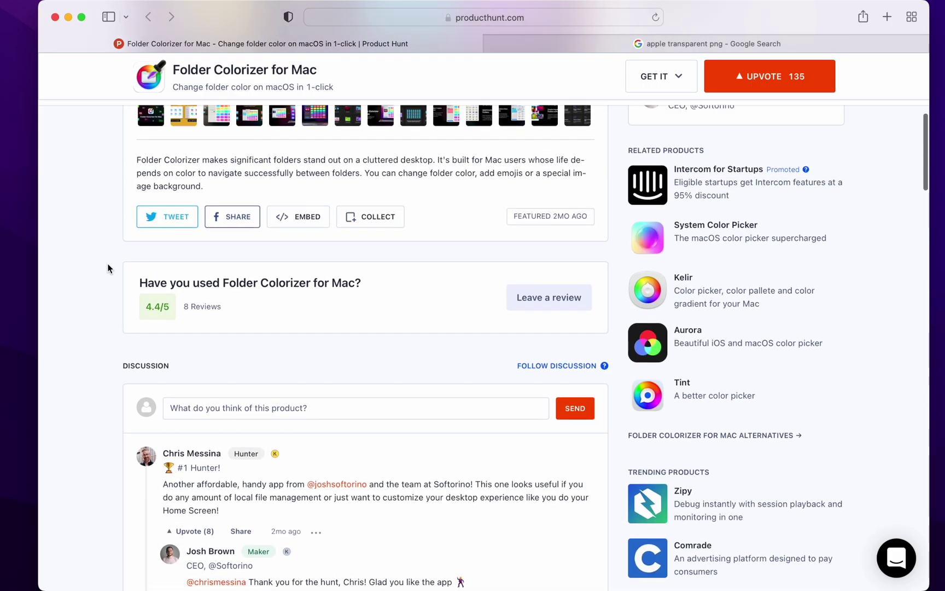
scroll(107, 263, "up", 6)
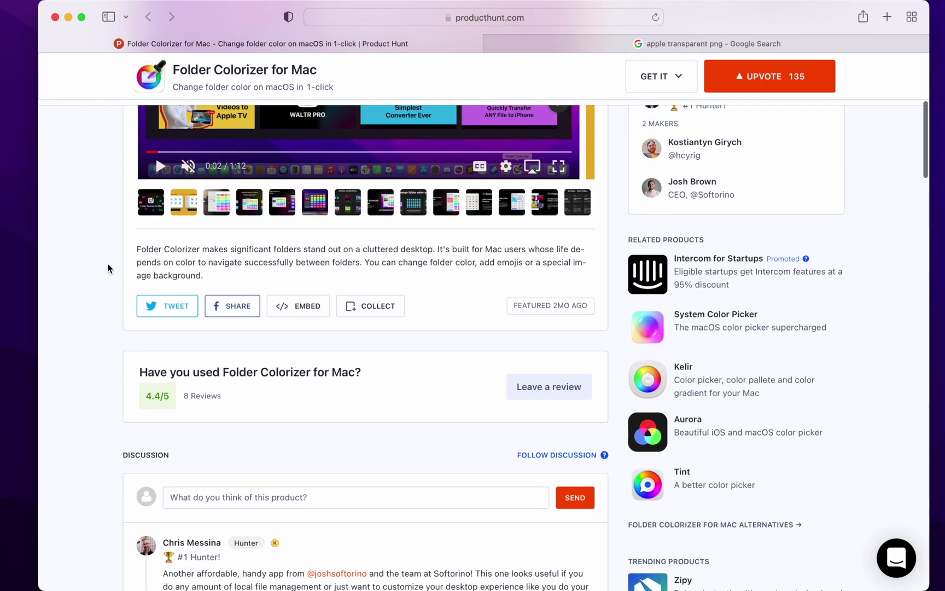
scroll(108, 268, "up", 2)
scroll(108, 268, "up", 2)
scroll(108, 268, "up", 2)
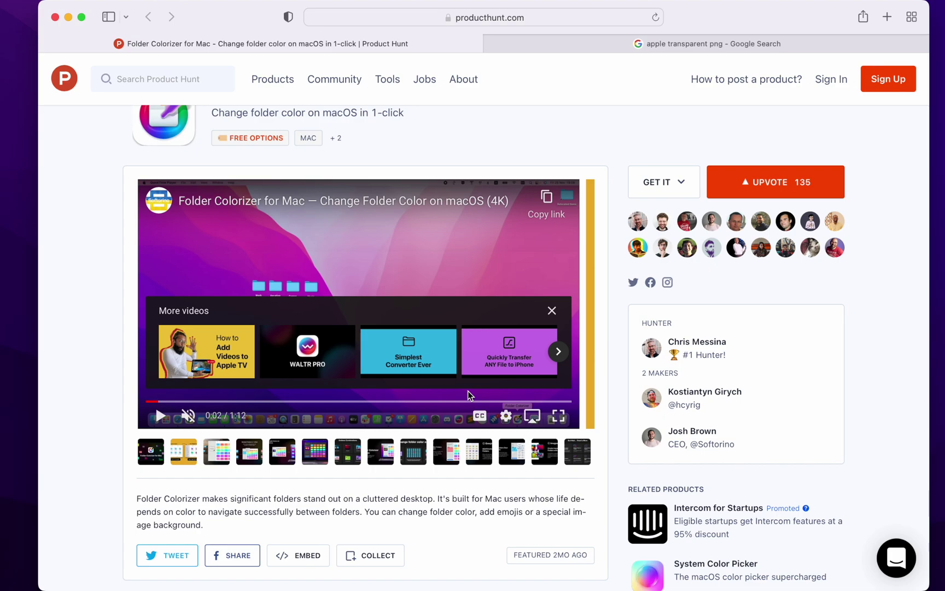
Load softorino.com in the second tab in place of the Google search
left_click(563, 43)
left_click(555, 21)
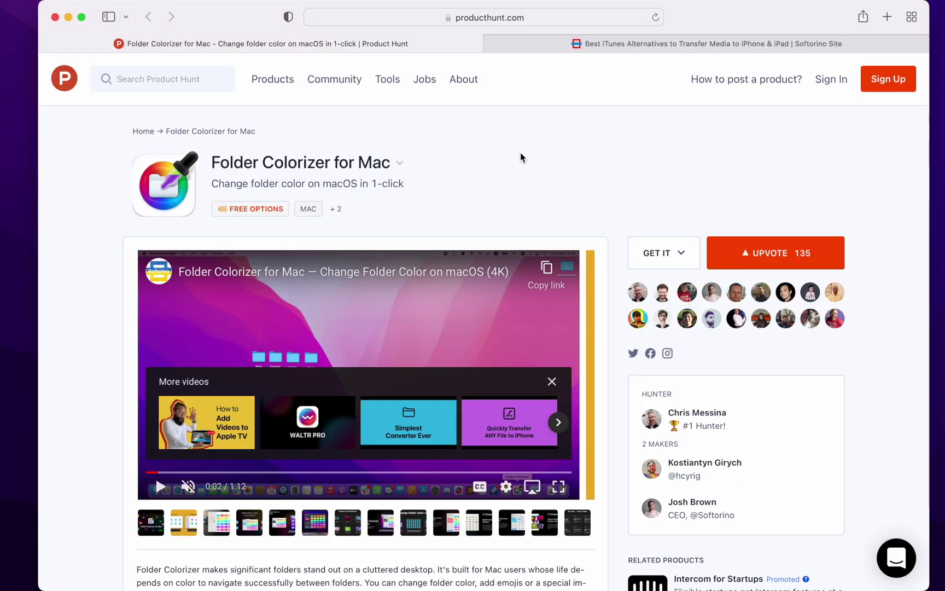
scroll(520, 154, "down", 4)
scroll(519, 154, "down", 5)
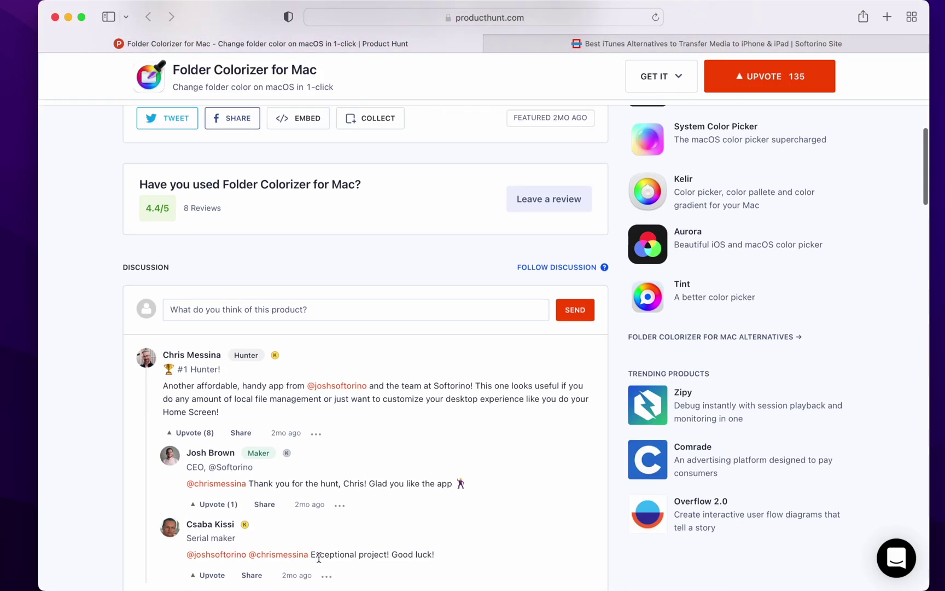
scroll(319, 555, "down", 3)
left_click_drag(236, 482, 273, 483)
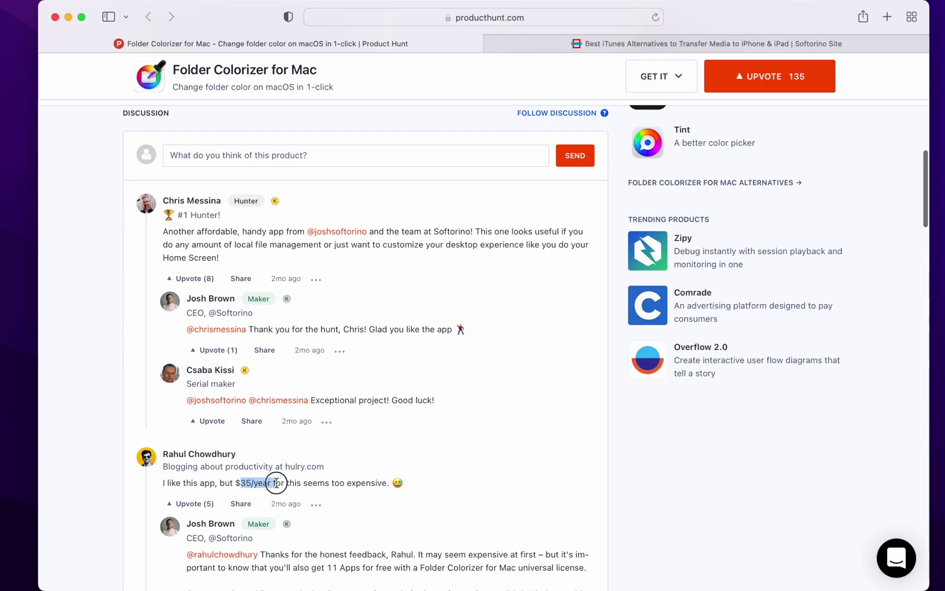
left_click(496, 429)
scroll(495, 429, "up", 3)
In the Softorino tab, open the Folder Colorizer for Mac product page from Products
left_click(624, 37)
scroll(509, 170, "up", 10)
mouse_move(475, 81)
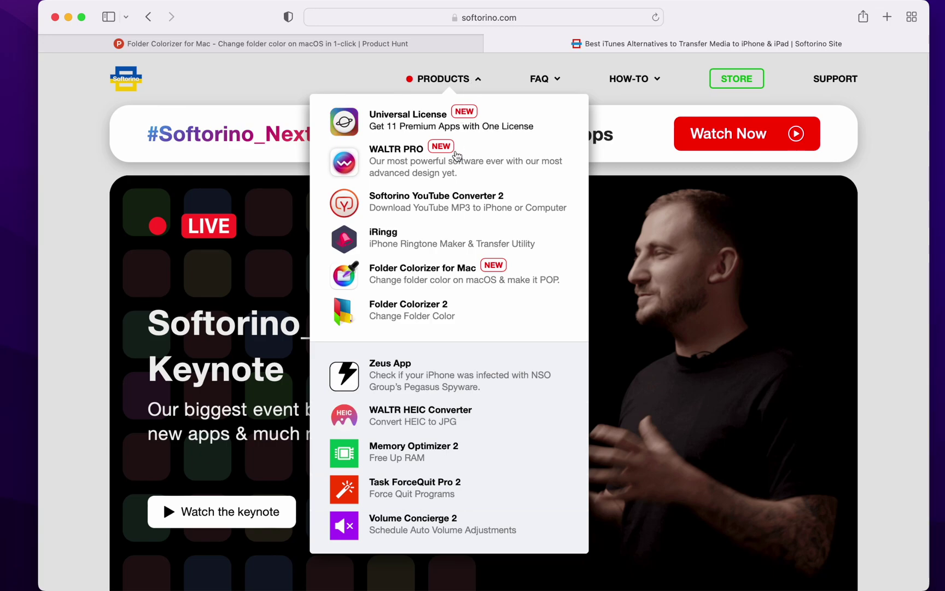
left_click(461, 285)
Choose Buy Now on the $2.92/mo annual plan and dismiss the discount popup
scroll(461, 284, "down", 2)
scroll(461, 283, "down", 3)
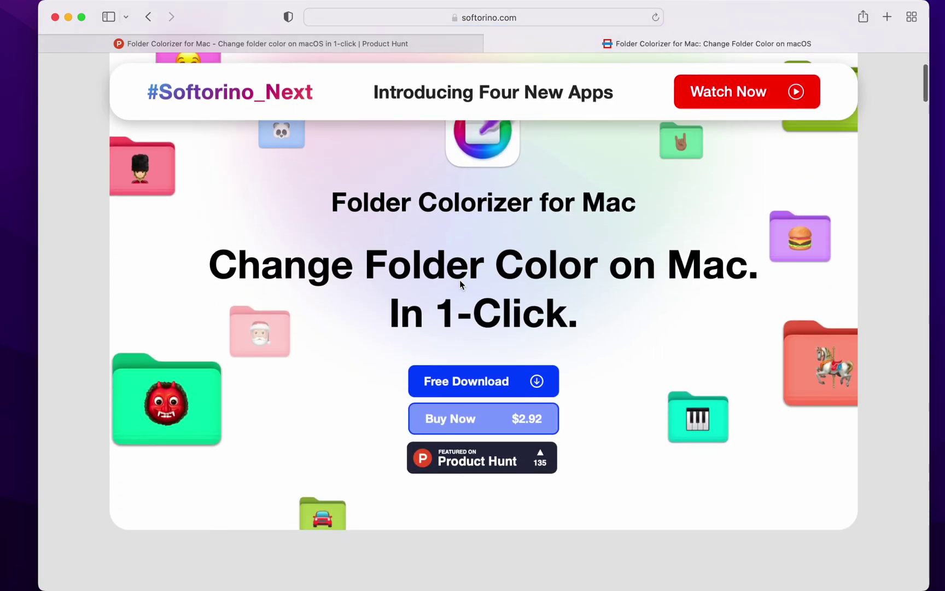
left_click(540, 418)
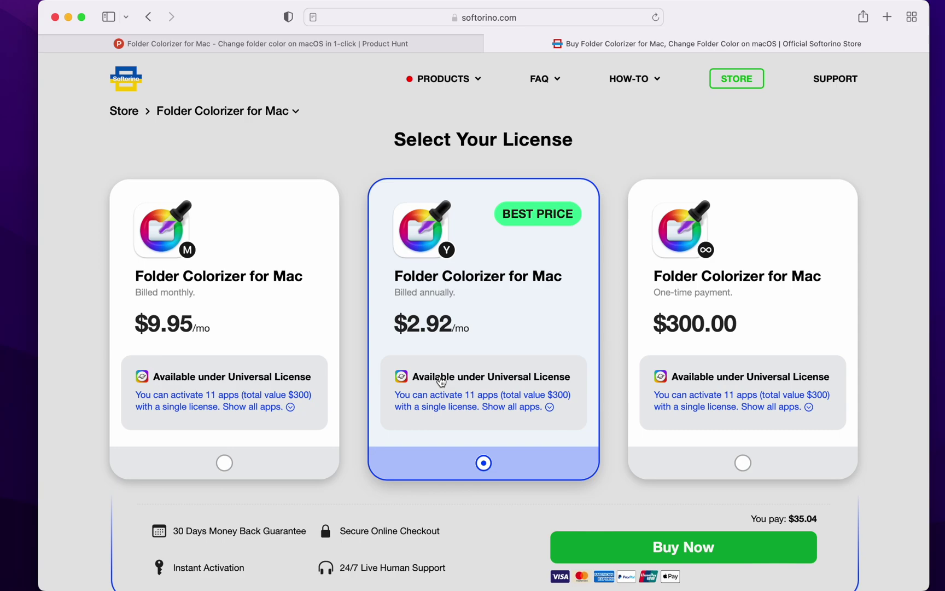
mouse_move(470, 56)
left_click(750, 191)
Open Universal License from the Products menu and scroll through its bundled apps
mouse_move(449, 97)
left_click(444, 127)
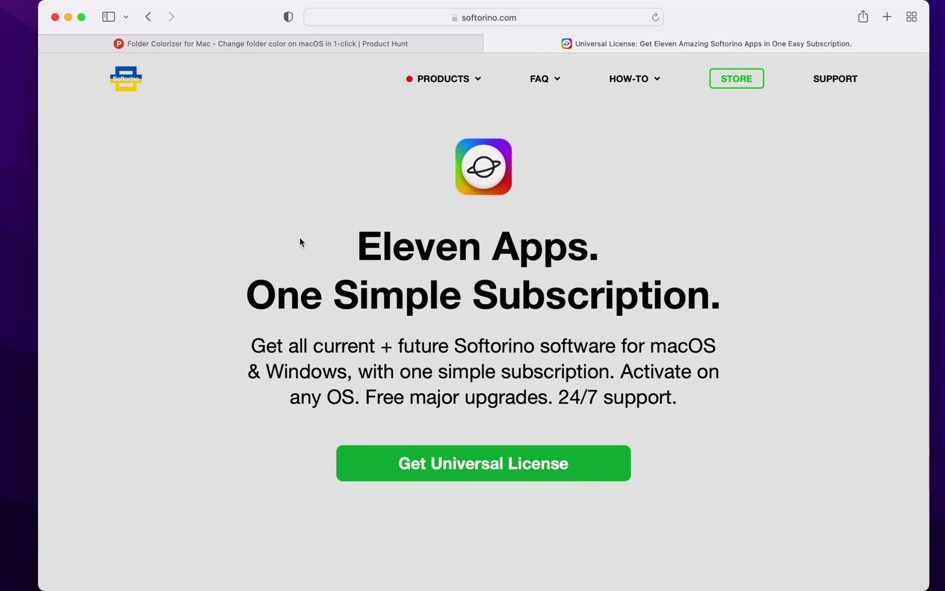
scroll(299, 241, "down", 3)
scroll(299, 236, "down", 3)
scroll(300, 241, "down", 2)
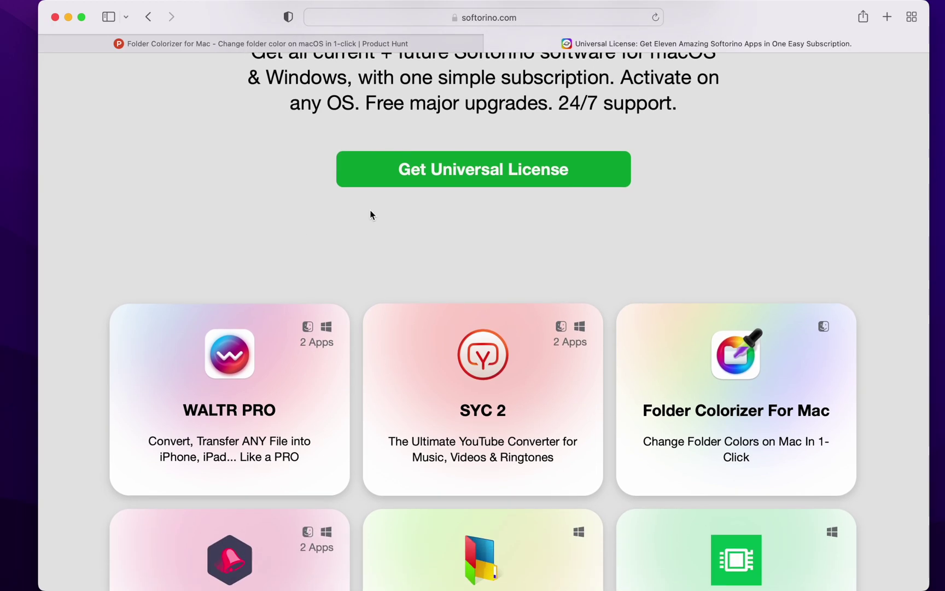
scroll(169, 292, "down", 2)
scroll(117, 306, "down", 2)
left_click(218, 263)
scroll(462, 331, "down", 2)
scroll(462, 328, "left", 5)
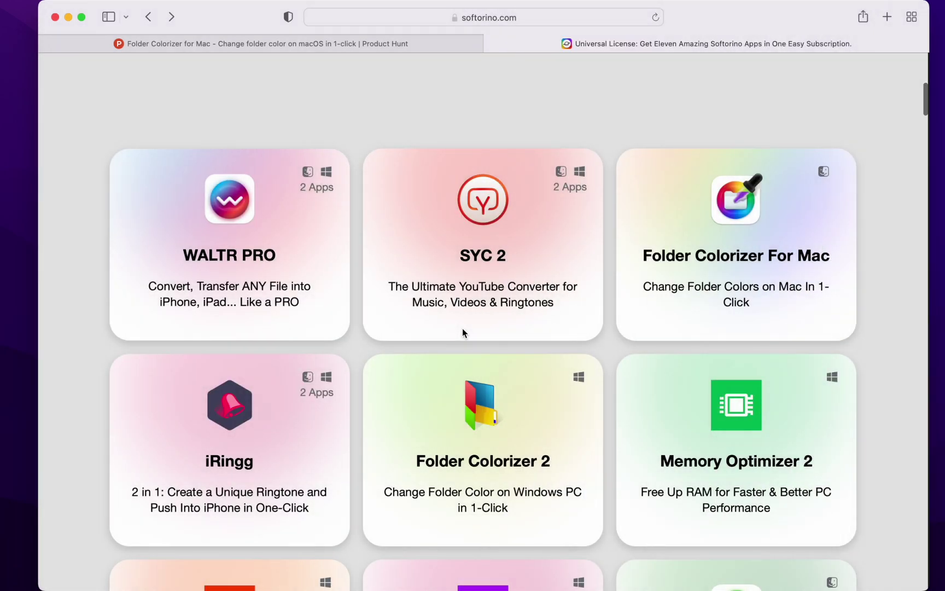
scroll(672, 230, "down", 5)
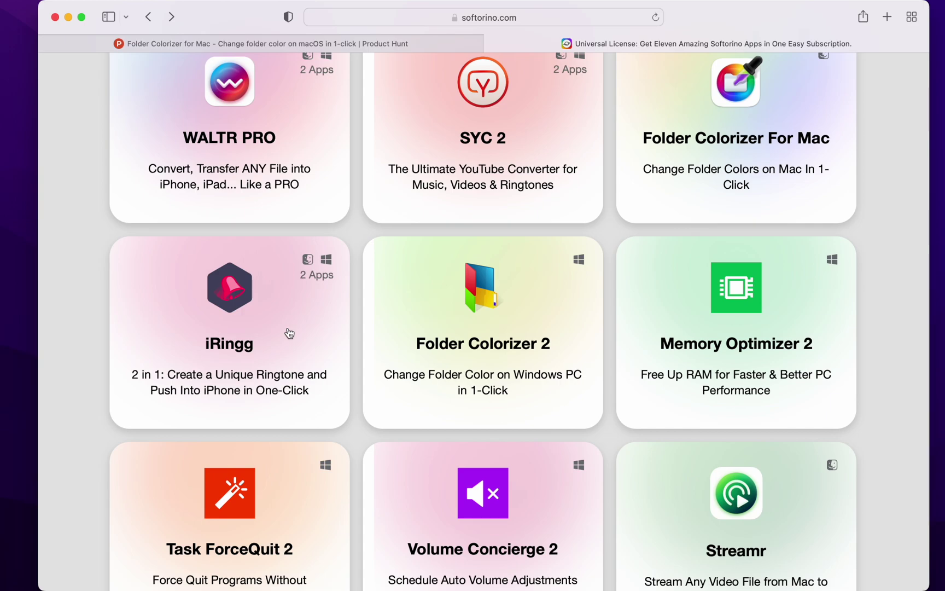
scroll(289, 333, "down", 3)
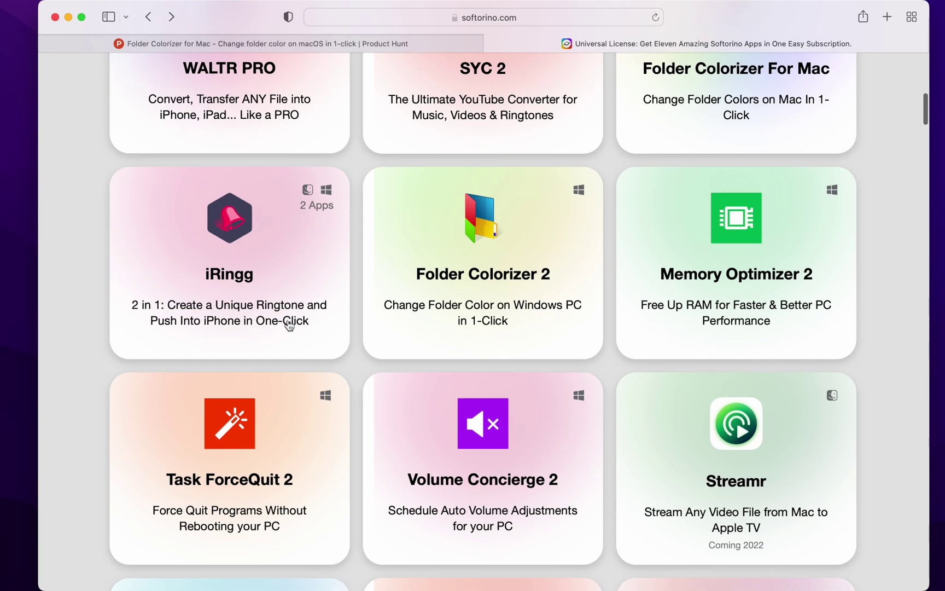
scroll(539, 314, "down", 2)
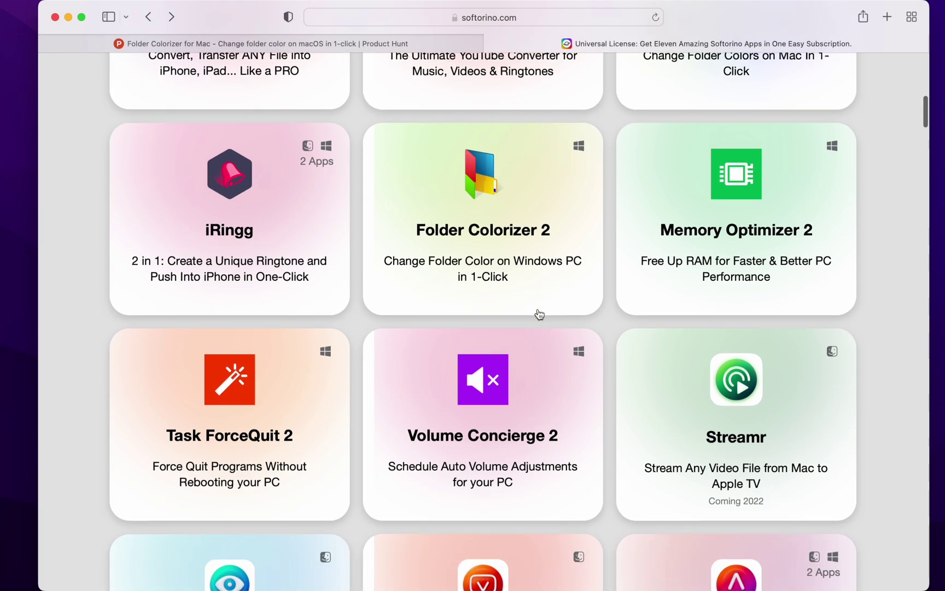
scroll(476, 257, "up", 4)
scroll(476, 257, "up", 4)
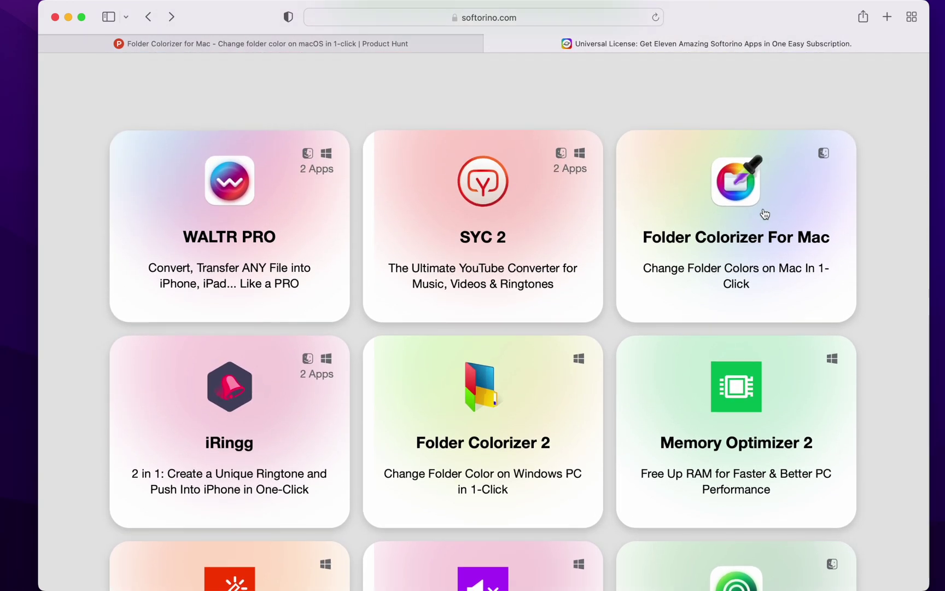
scroll(764, 213, "down", 4)
scroll(764, 215, "down", 3)
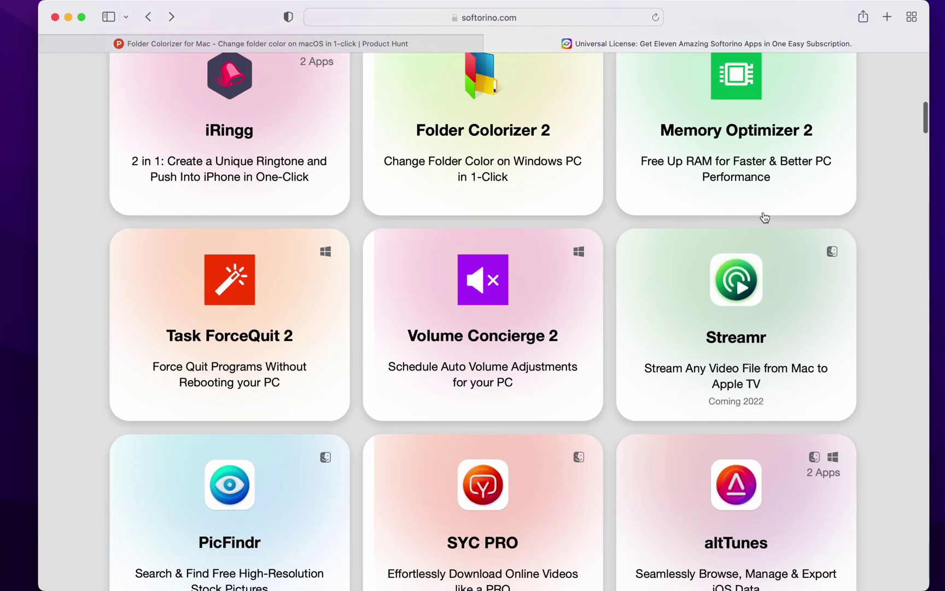
scroll(764, 220, "down", 2)
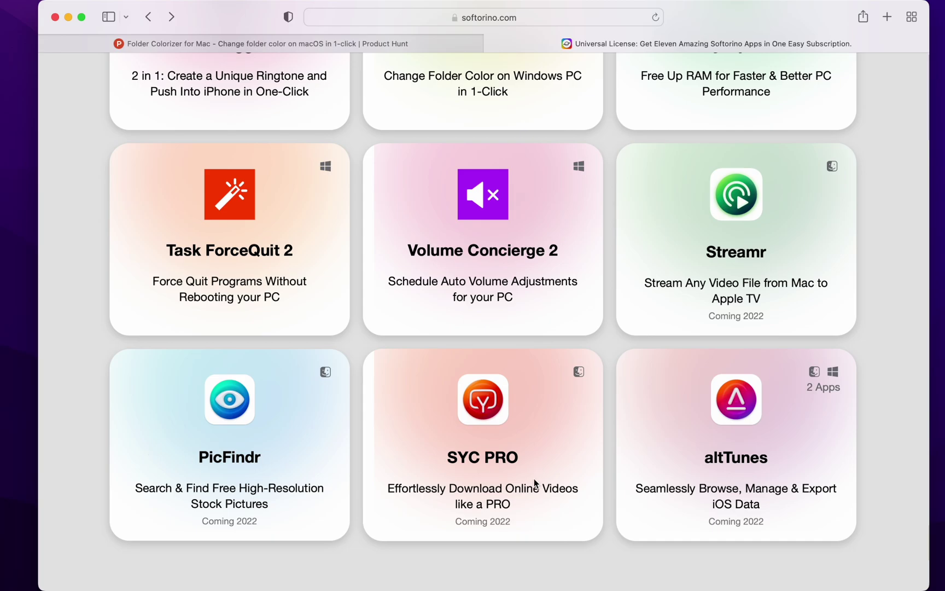
scroll(535, 481, "up", 15)
mouse_move(470, 85)
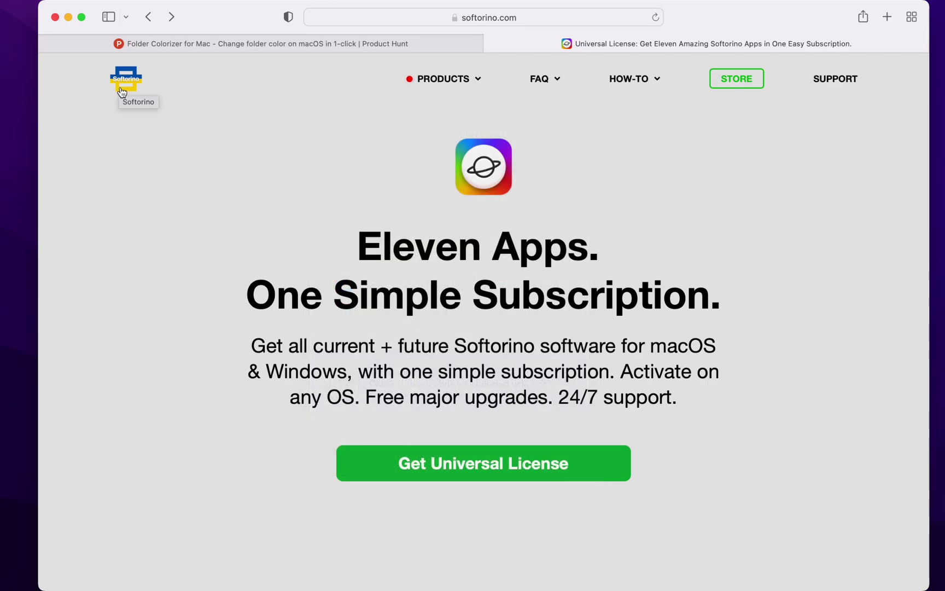
Go back to the Softorino home page via its logo and scroll down and back up through it
left_click(134, 89)
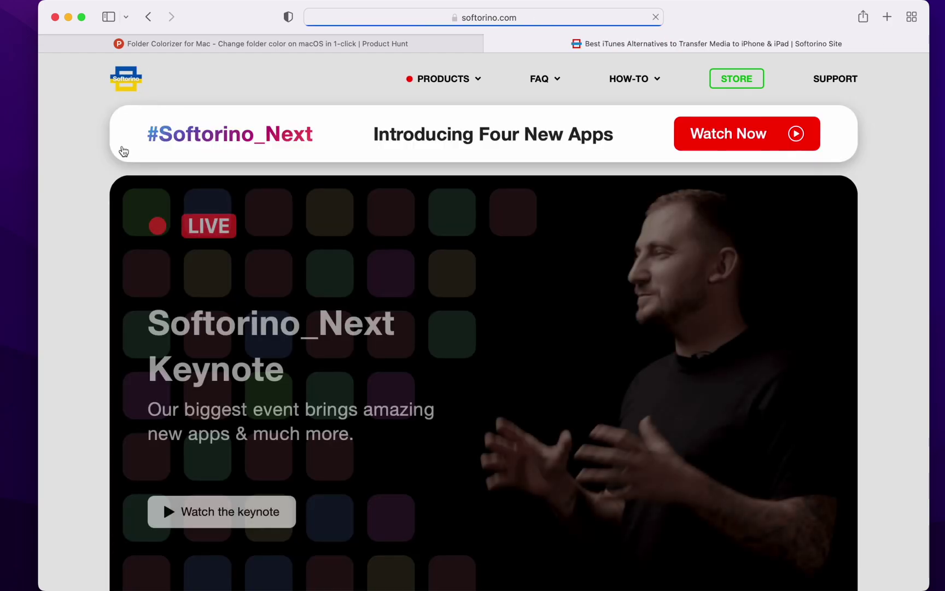
scroll(99, 264, "down", 6)
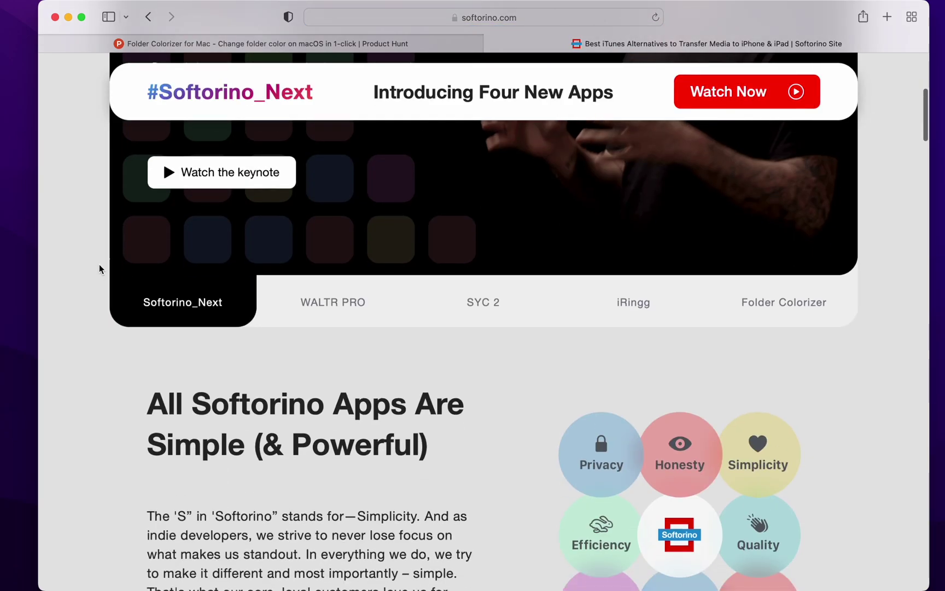
scroll(98, 264, "up", 4)
scroll(99, 264, "up", 2)
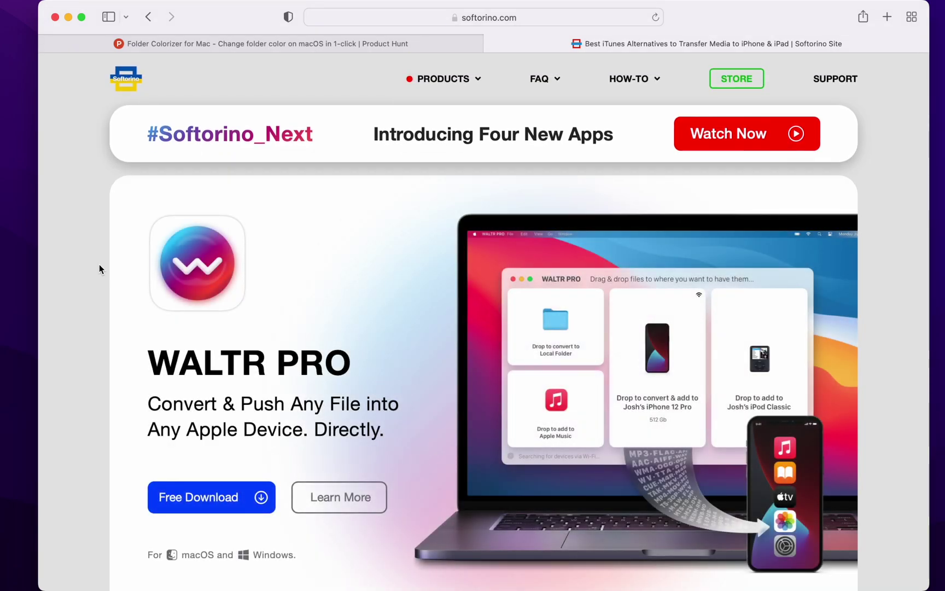
mouse_move(385, 5)
Minimize Safari to reveal the desktop of colored folders
left_click(68, 17)
left_click_drag(88, 58, 711, 479)
left_click(711, 478)
Nudge the red apple New folder icon slightly up and left, leaving it deselected
left_click_drag(696, 278, 789, 177)
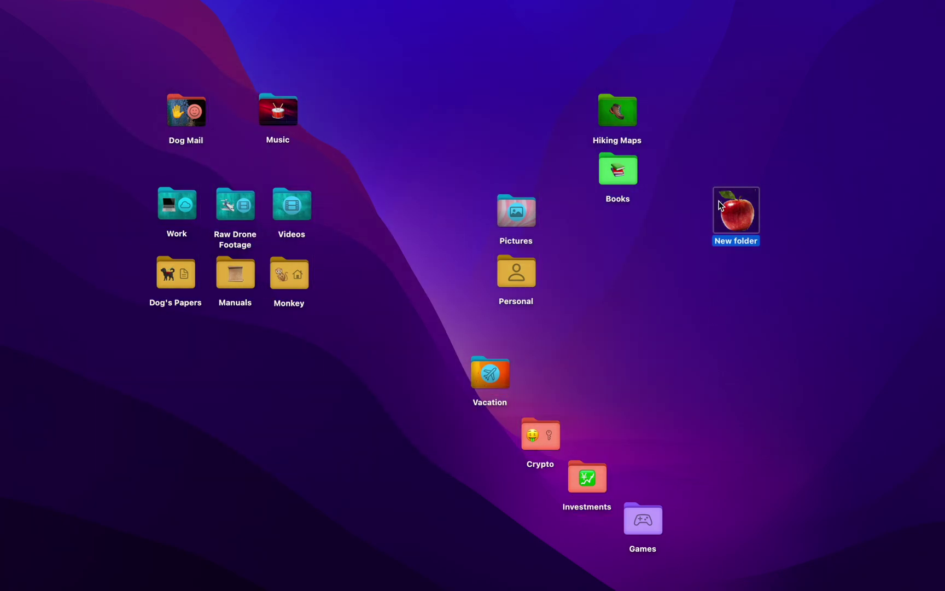
left_click_drag(721, 201, 741, 190)
left_click(743, 113)
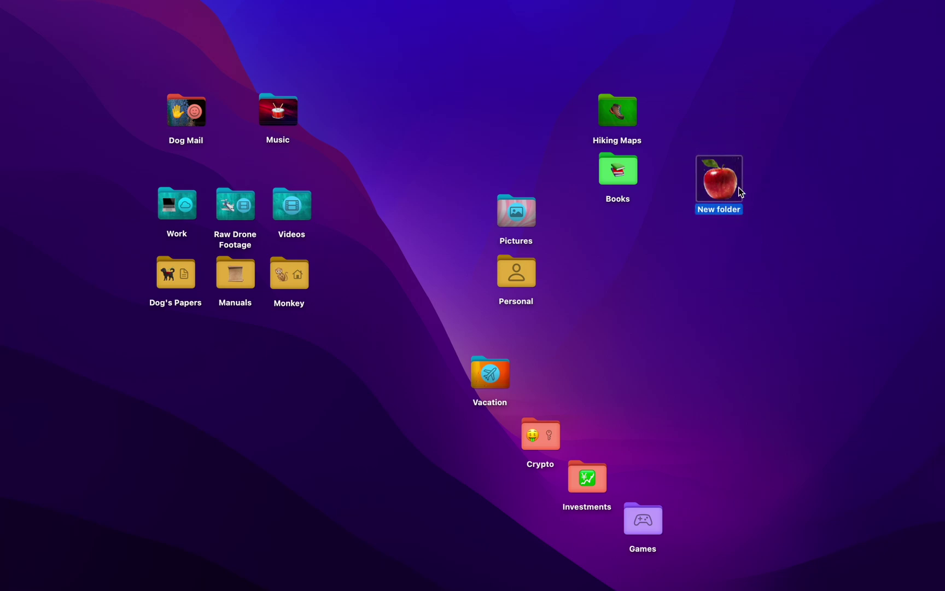
left_click(744, 116)
mouse_move(727, 5)
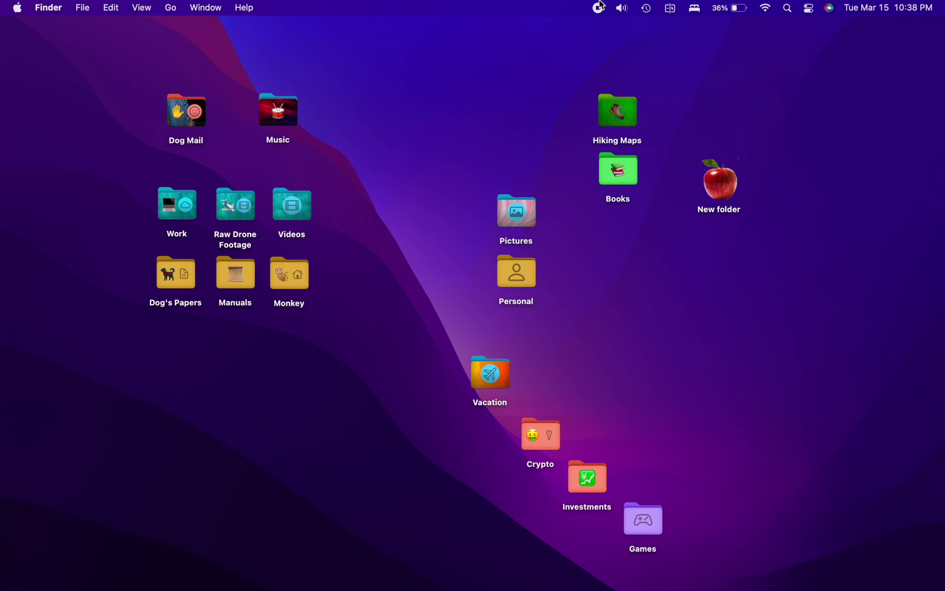